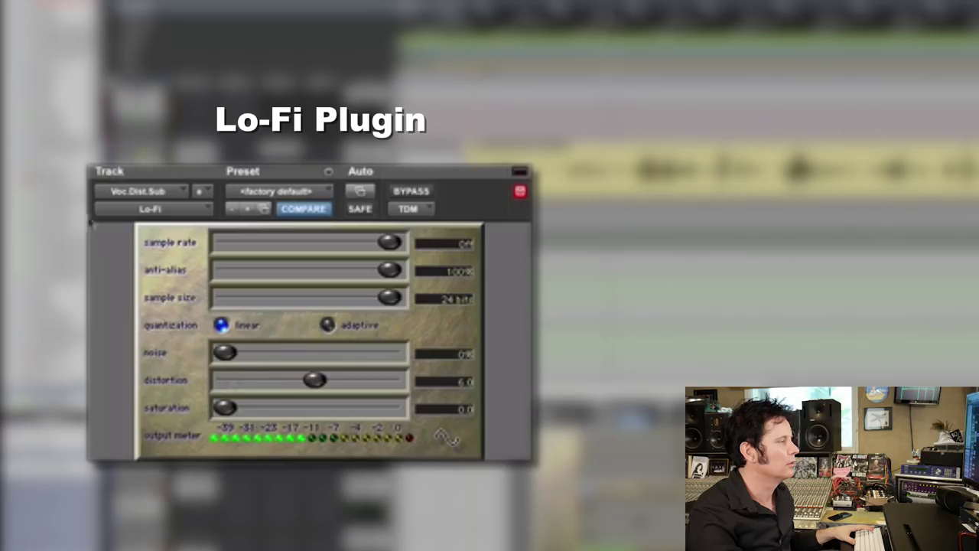
Try the Voc.Dist.Sub track's Lo-Fi distortion near maximum and at 0, and settle on moderate saturation and distortion amounts.
{"action": "left_click_drag", "start_coordinate": [312, 387], "coordinate": [368, 387]}
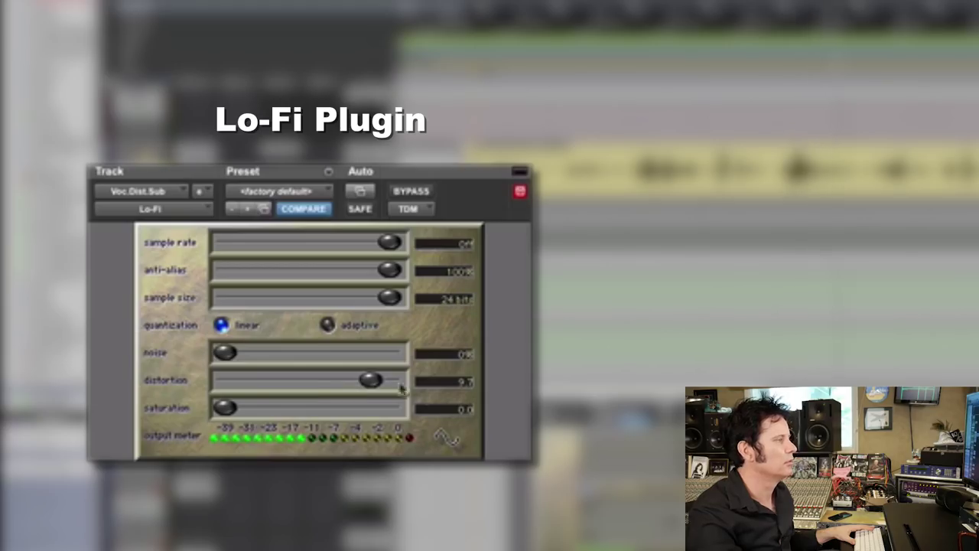
{"action": "left_click_drag", "start_coordinate": [370, 382], "coordinate": [218, 383]}
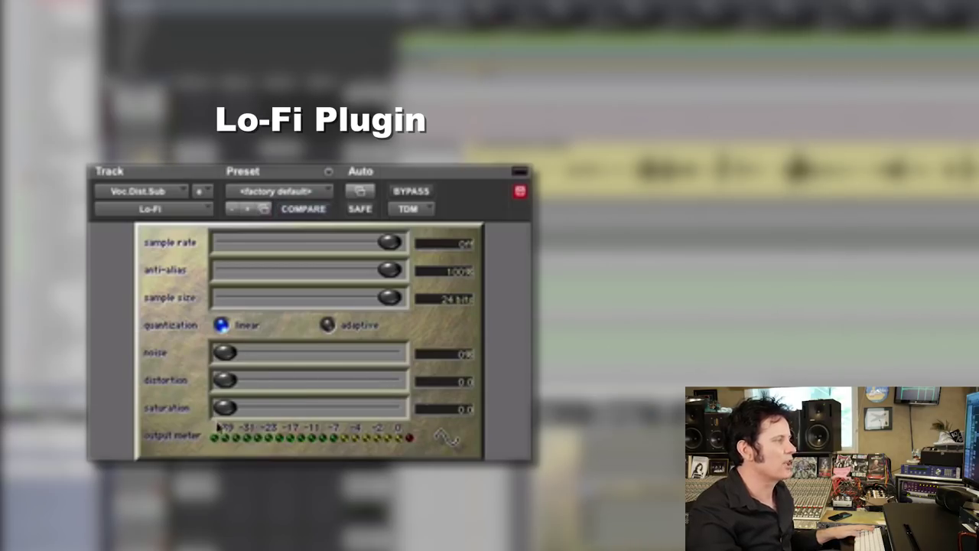
{"action": "left_click_drag", "start_coordinate": [222, 412], "coordinate": [308, 417]}
{"action": "left_click_drag", "start_coordinate": [223, 390], "coordinate": [270, 405]}
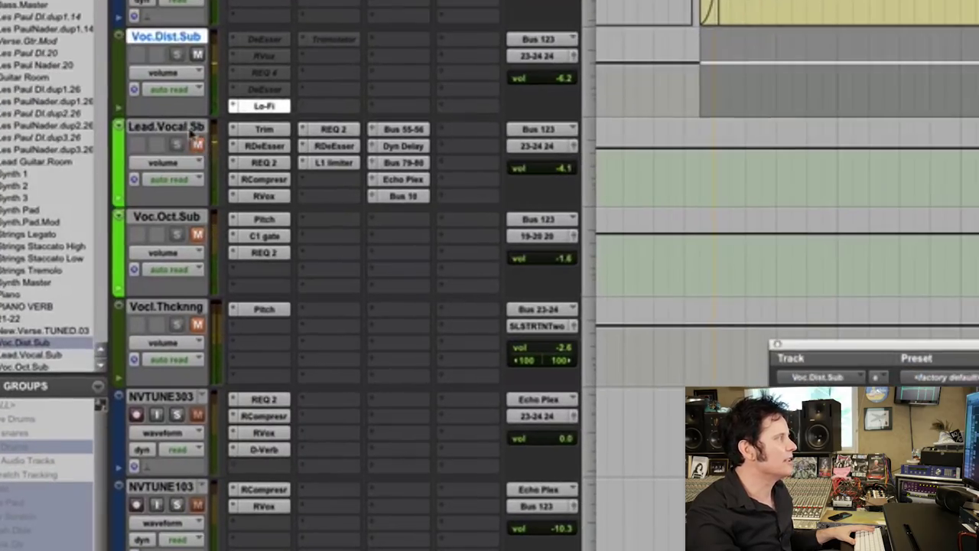
Unmute the Lead.Vocal.Sb track and play the verse to hear it together with the distorted vocal.
{"action": "left_click", "coordinate": [161, 129]}
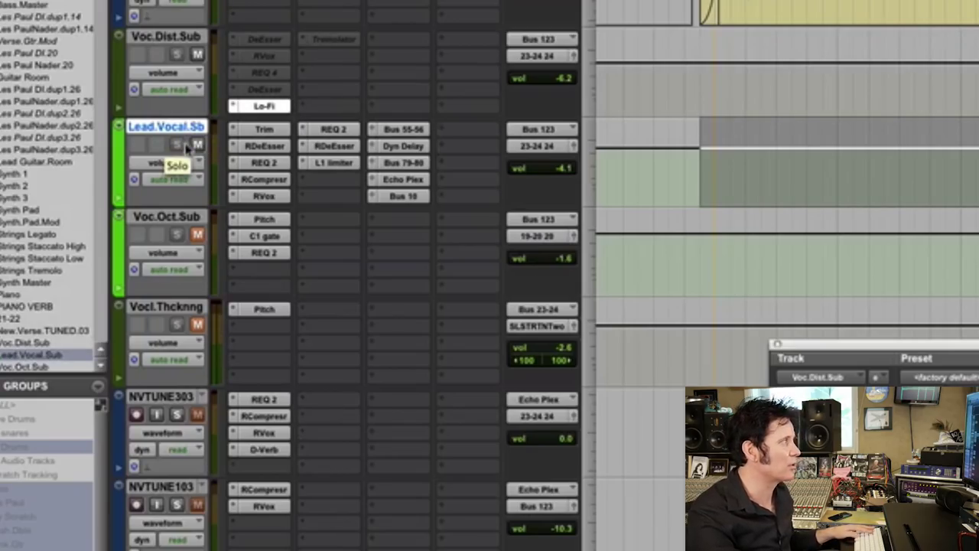
{"action": "key", "text": "space"}
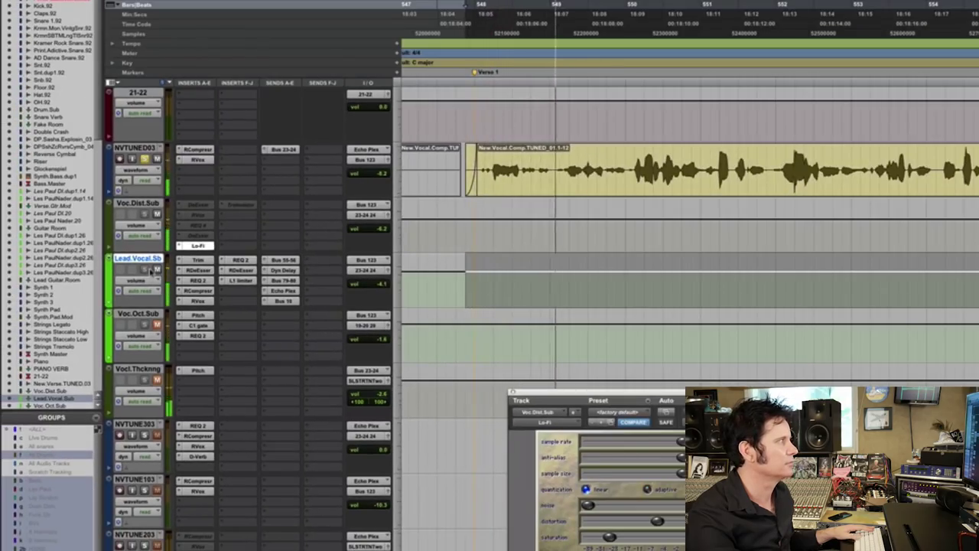
{"action": "key", "text": "space"}
Compare the playing verse with Voc.Dist.Sub muted and unmuted, trying its volume at -4.2 and settling on -6.8.
{"action": "left_click", "coordinate": [141, 202]}
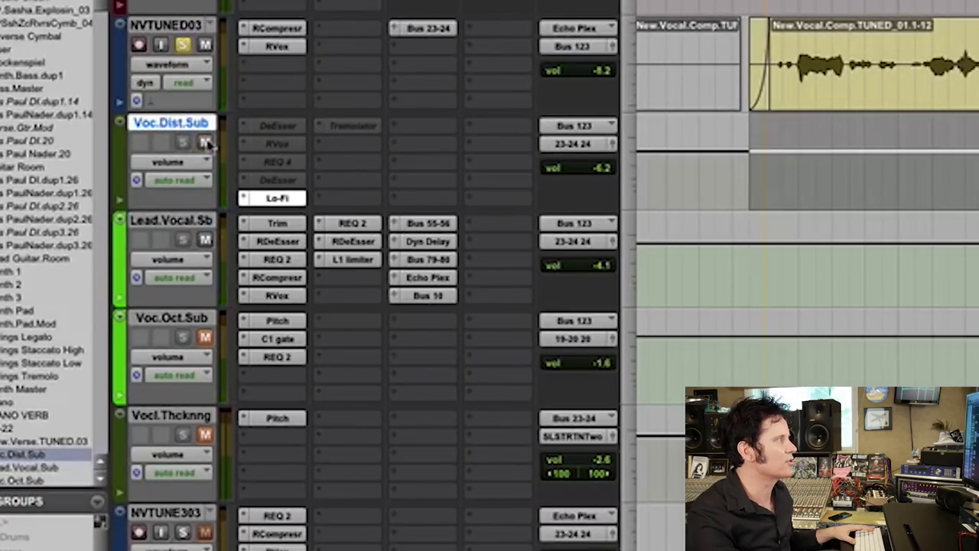
{"action": "key", "text": "space"}
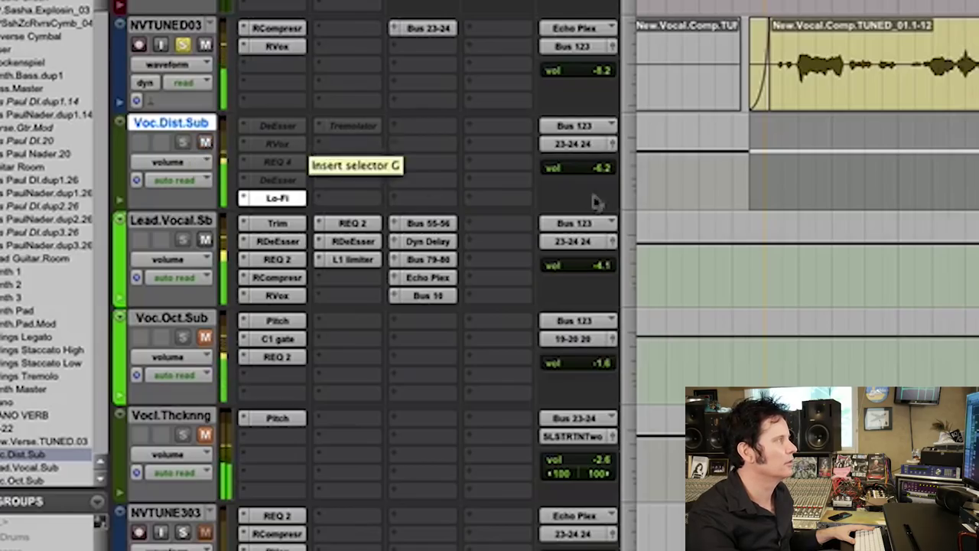
{"action": "left_click", "coordinate": [596, 168]}
{"action": "left_click_drag", "start_coordinate": [595, 168], "coordinate": [595, 172]}
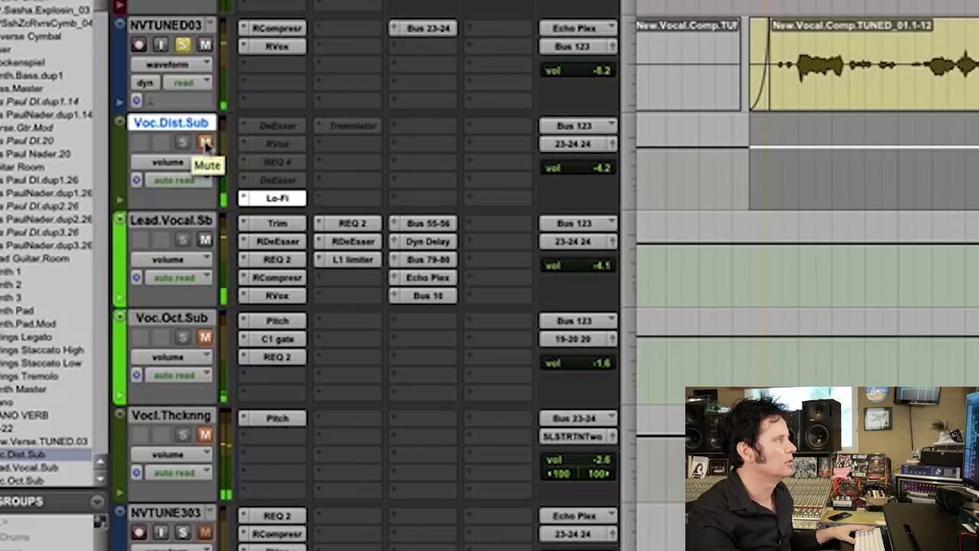
{"action": "left_click", "coordinate": [204, 143]}
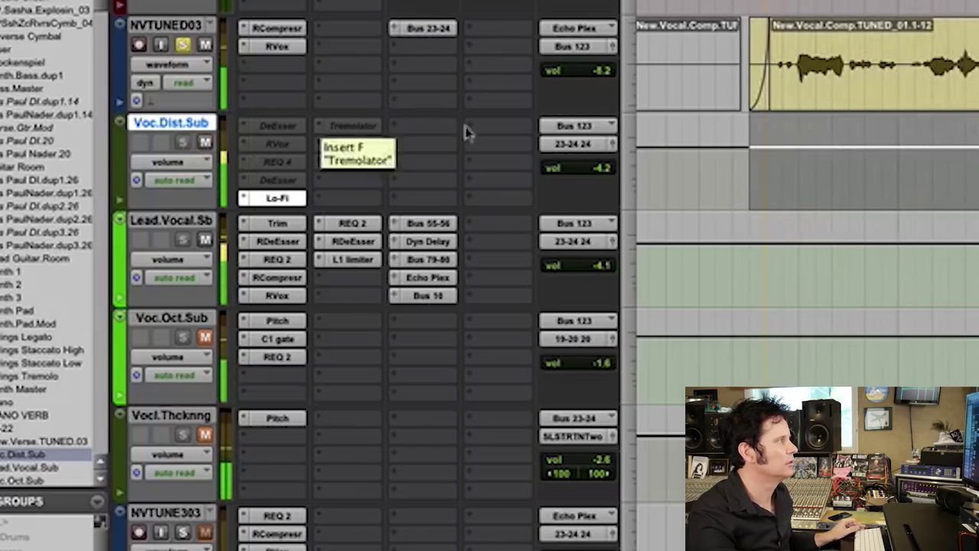
{"action": "left_click_drag", "start_coordinate": [581, 167], "coordinate": [601, 177]}
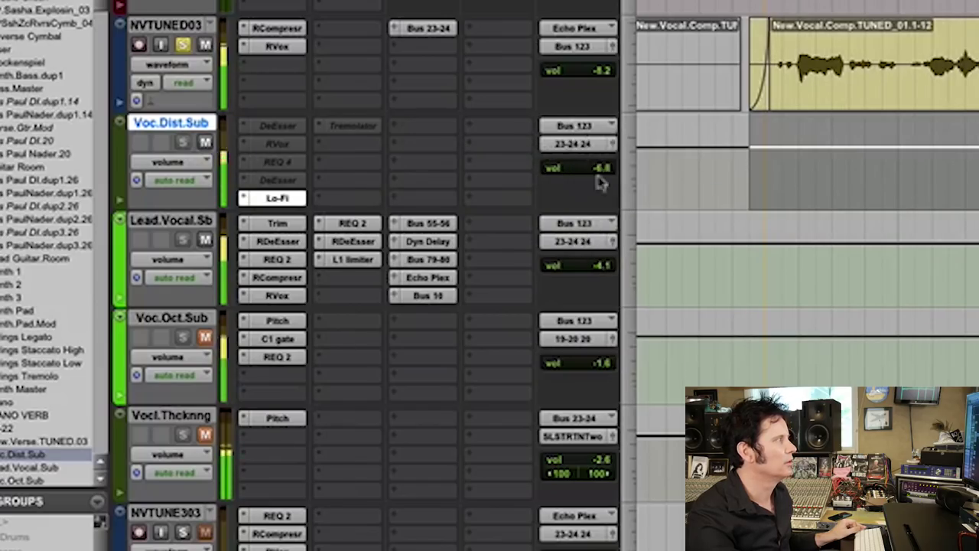
Take NVTUNED03 out of solo and toggle the Voc.Dist.Sub mute to compare the vocal in the full mix.
{"action": "left_click", "coordinate": [183, 45]}
{"action": "left_click", "coordinate": [184, 45]}
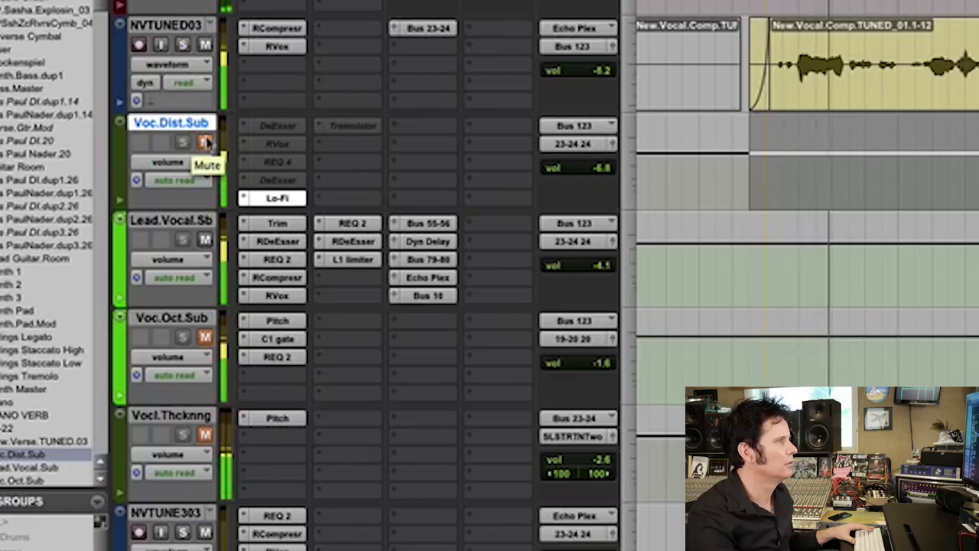
{"action": "left_click", "coordinate": [205, 142]}
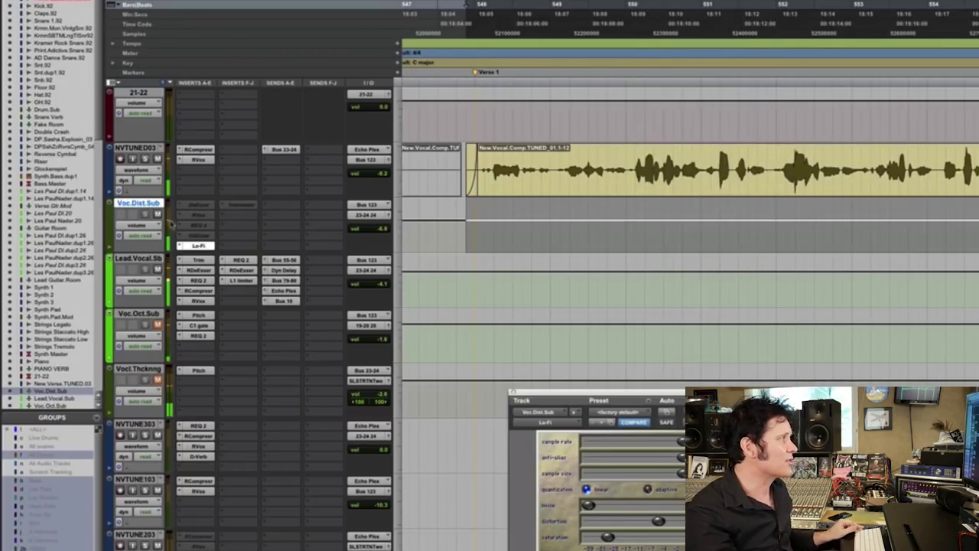
Play the verse in the full mix with Voc.Dist.Sub muted and unmuted to compare the distortion's effect.
{"action": "left_click", "coordinate": [158, 214]}
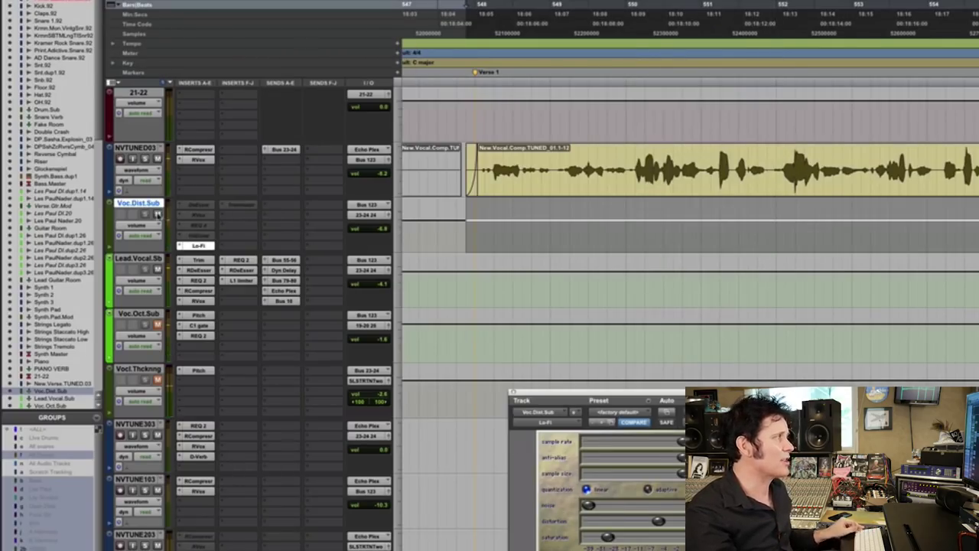
{"action": "key", "text": "space"}
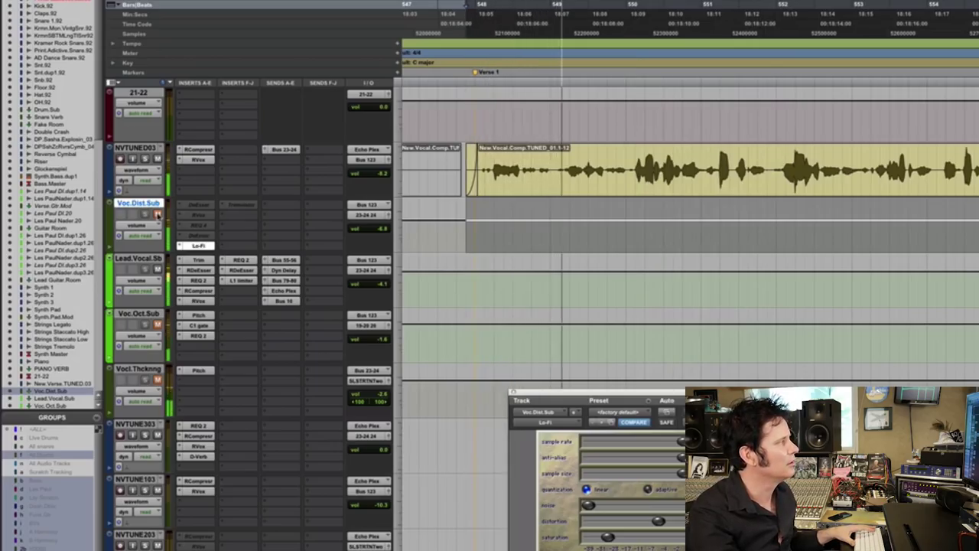
{"action": "key", "text": "space"}
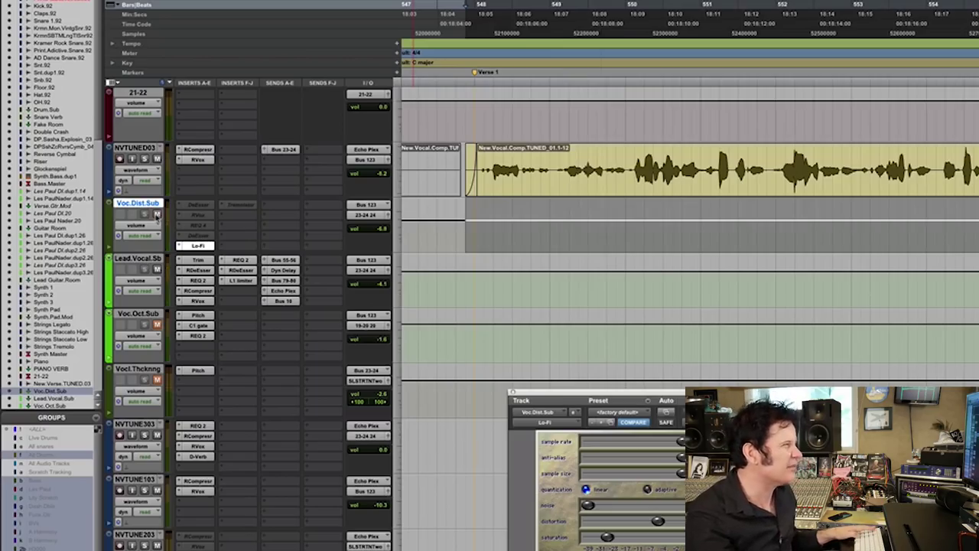
{"action": "key", "text": "space"}
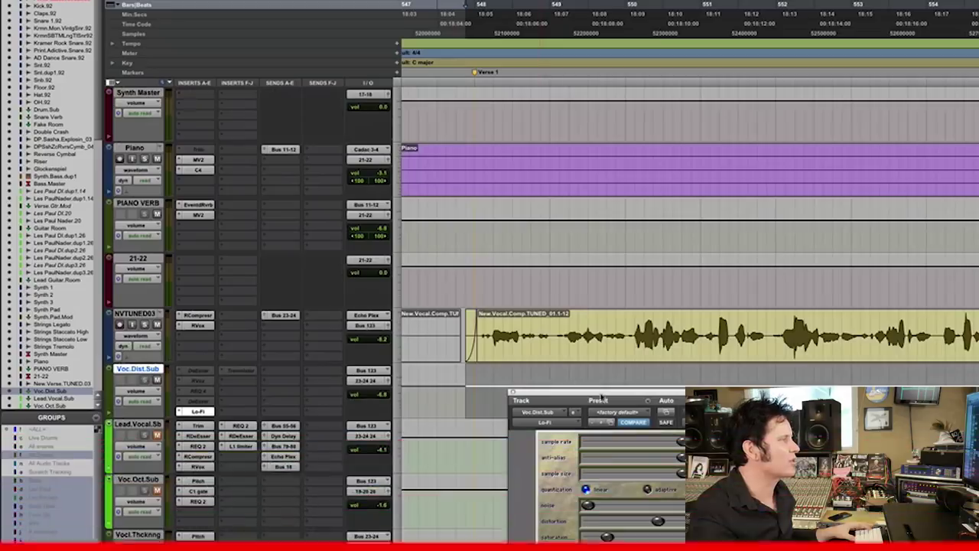
Close the Lo-Fi plugin window and create one new mono aux track below Voc.Dist.Sub.
{"action": "left_click", "coordinate": [512, 393]}
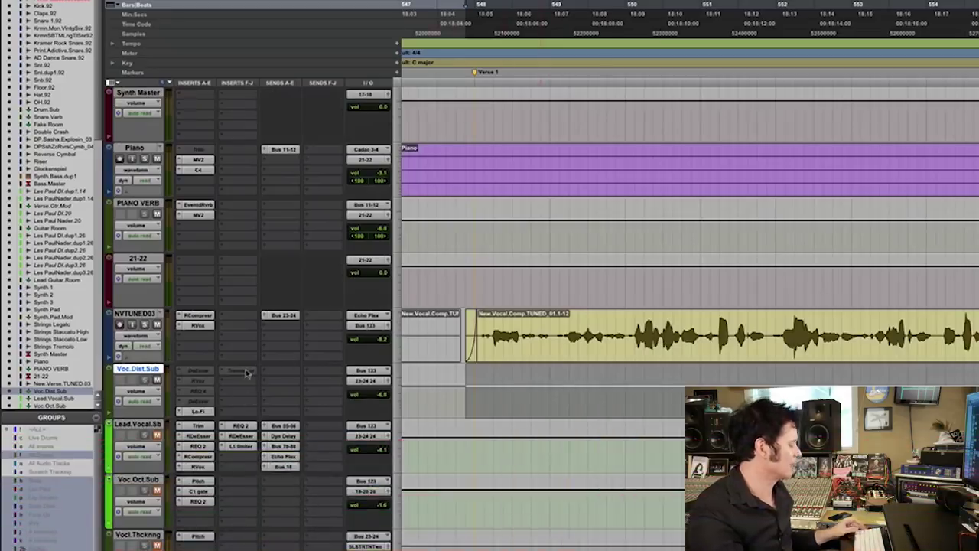
{"action": "key", "text": "super+shift+n"}
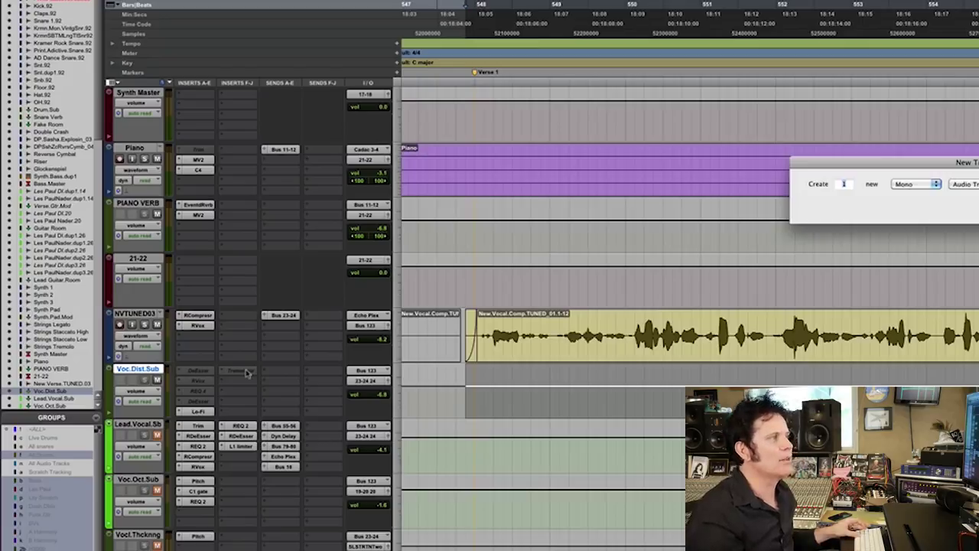
{"action": "key", "text": "Escape"}
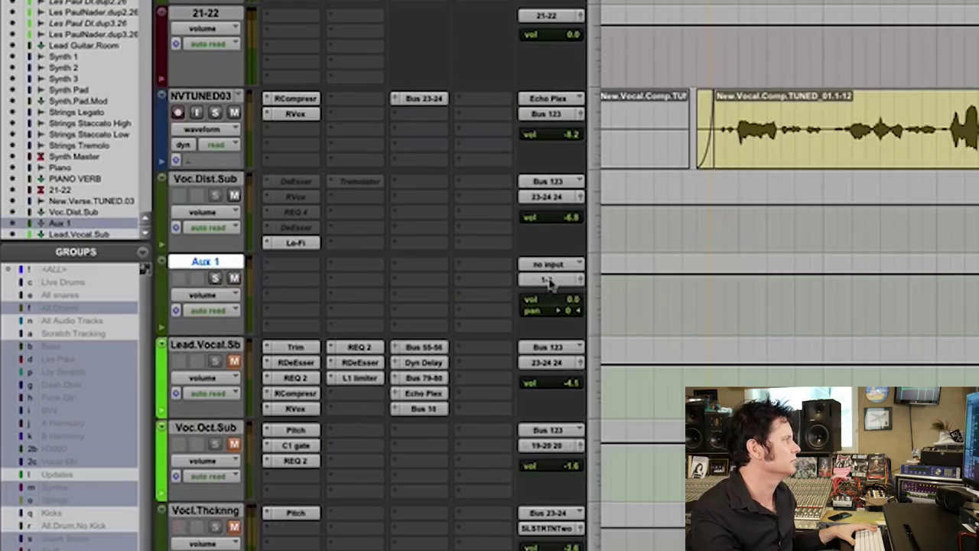
Route the new aux track's output to SSL ST RTN Two and rename the track Slap.Delay.
{"action": "left_click", "coordinate": [549, 280]}
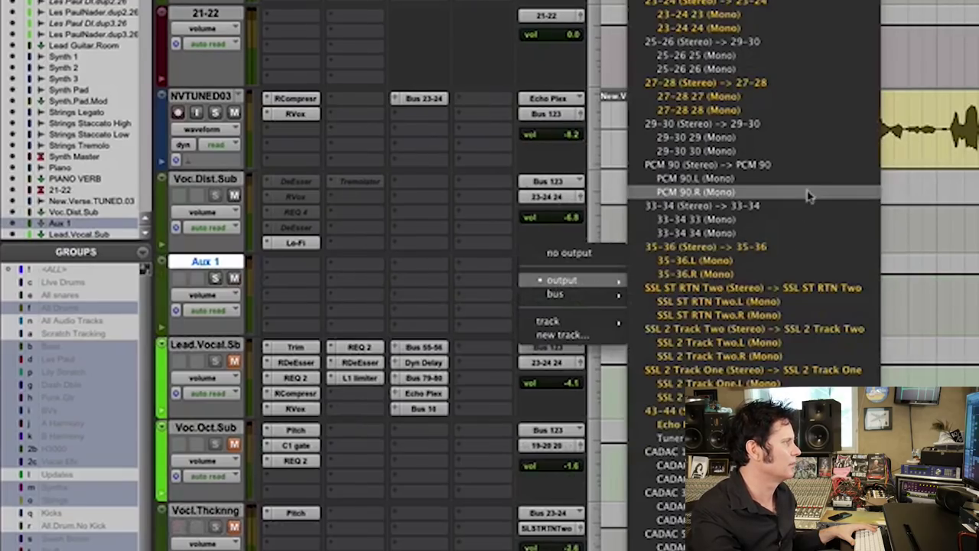
{"action": "left_click", "coordinate": [245, 274]}
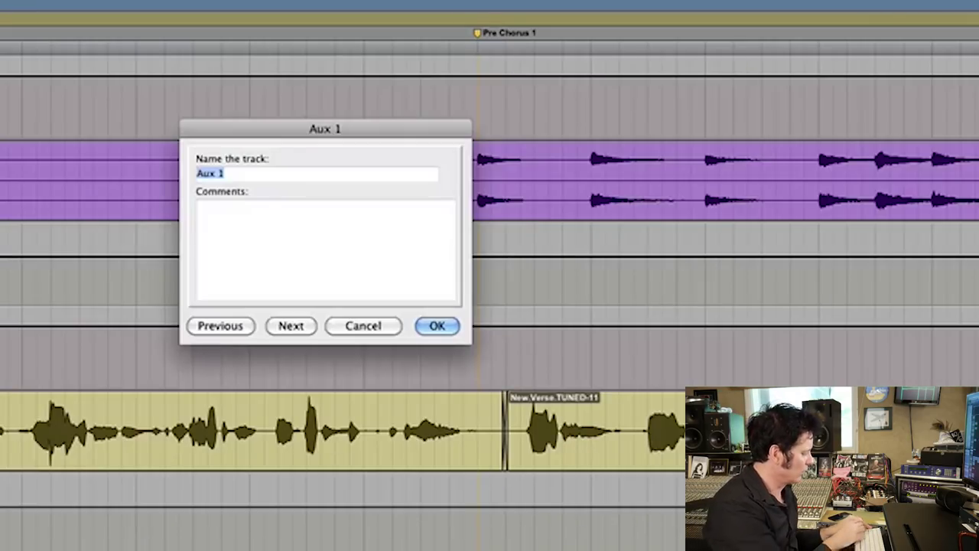
{"action": "type", "text": "Slap.Del"}
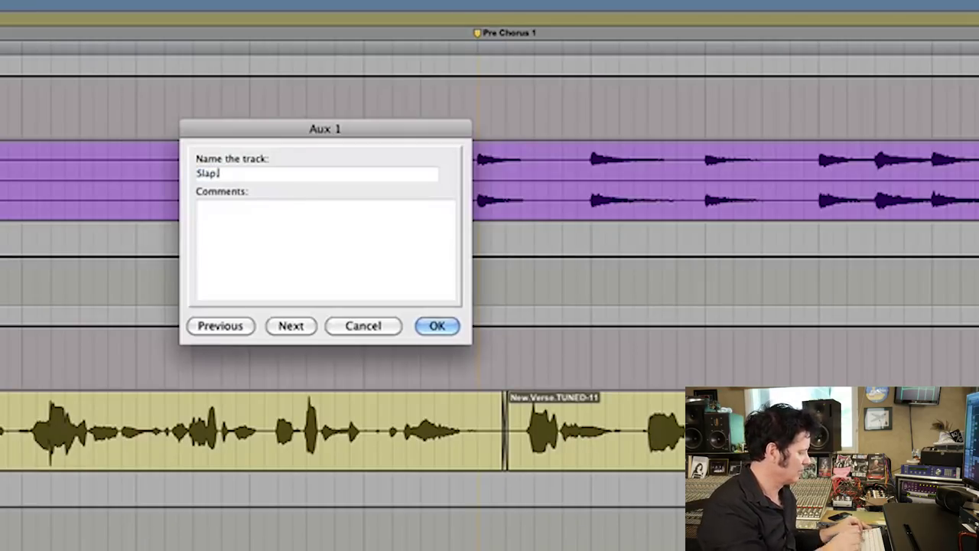
{"action": "type", "text": "ay"}
{"action": "key", "text": "Return"}
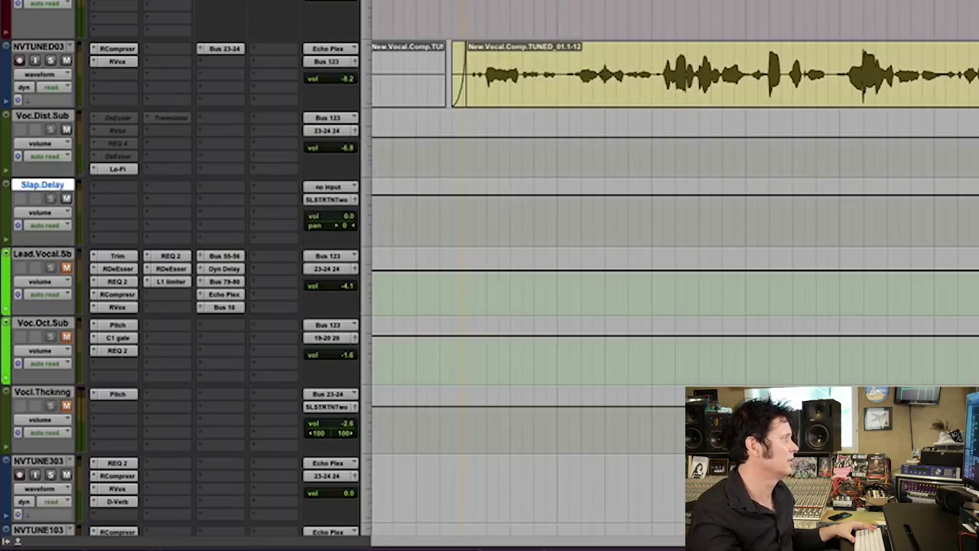
Insert the TDM plug-in Short Delay II (mono) in the first insert slot of the Slap.Delay track.
{"action": "left_click", "coordinate": [116, 188]}
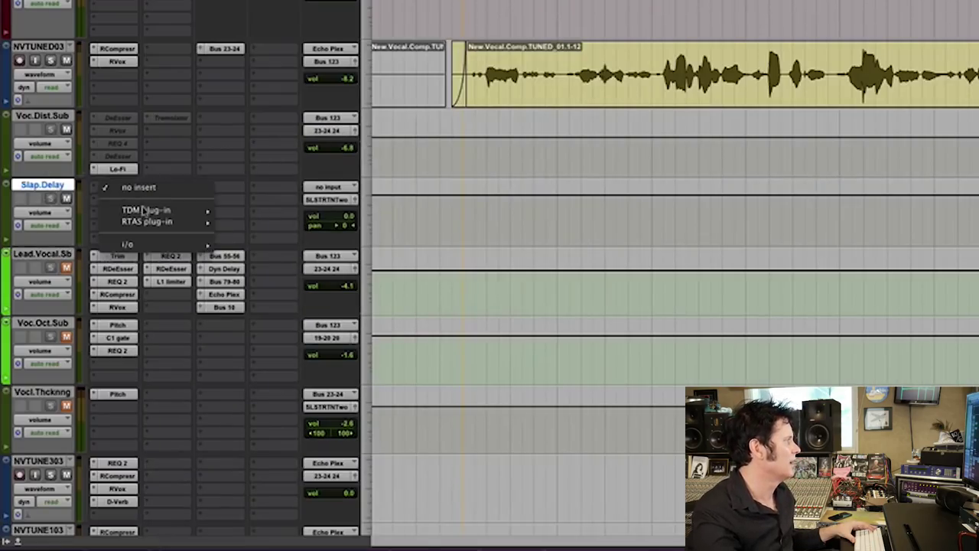
{"action": "mouse_move", "coordinate": [145, 209]}
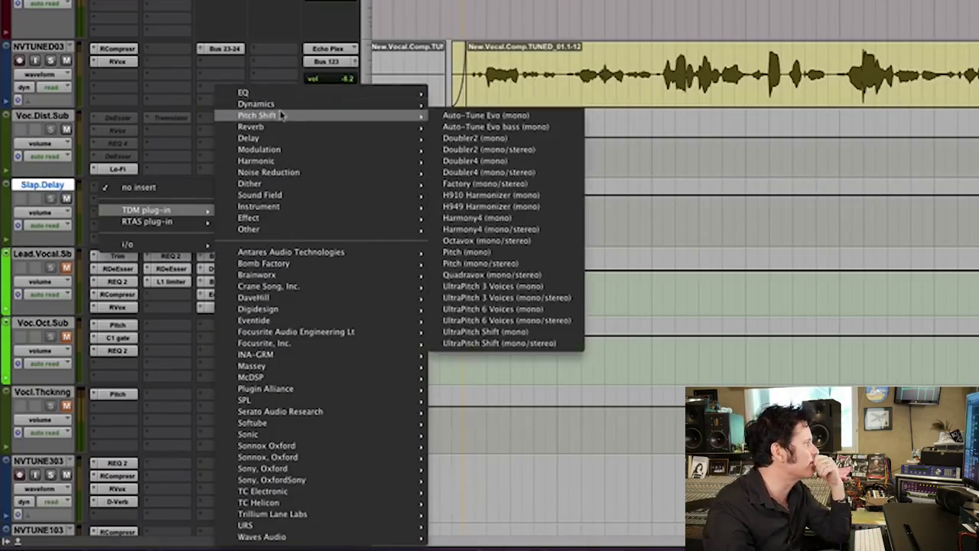
{"action": "mouse_move", "coordinate": [288, 107]}
{"action": "mouse_move", "coordinate": [286, 138]}
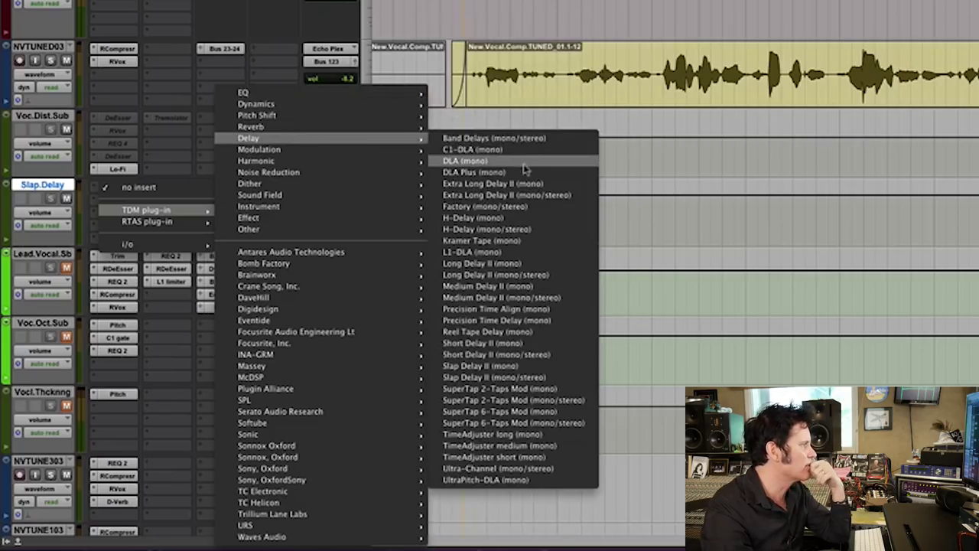
{"action": "left_click", "coordinate": [532, 344]}
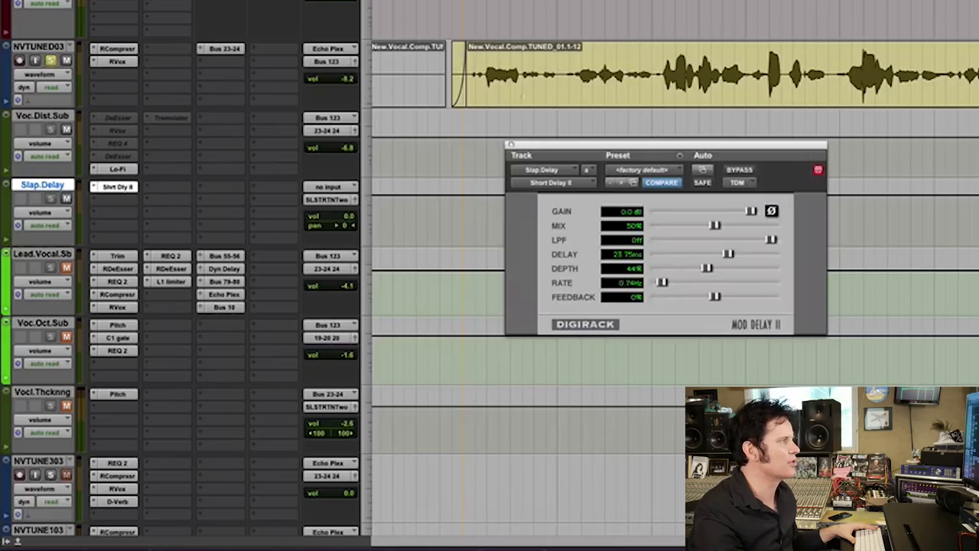
Set the Short Delay II mix to 100% and assign Bus 29 as the Slap.Delay track's input.
{"action": "left_click", "coordinate": [38, 46]}
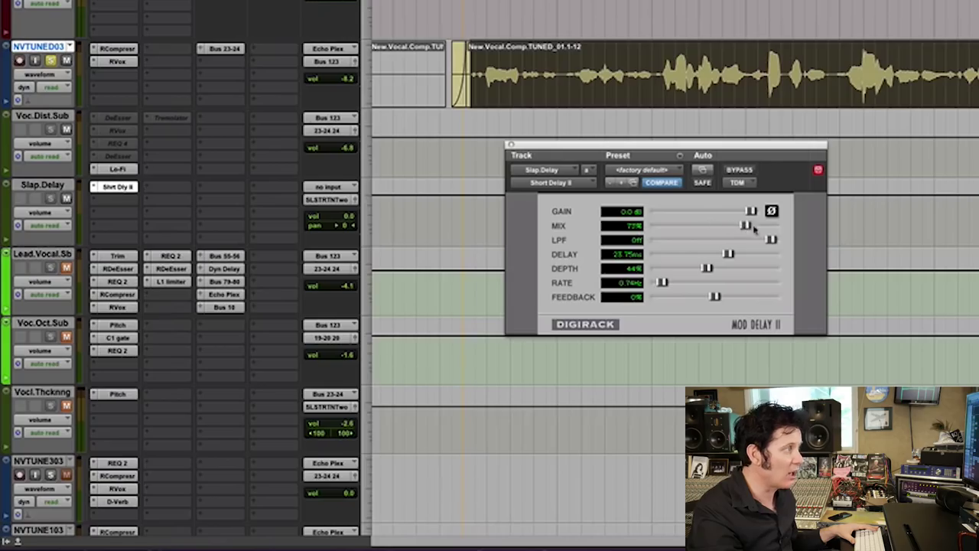
{"action": "left_click", "coordinate": [329, 187]}
{"action": "mouse_move", "coordinate": [324, 219]}
{"action": "mouse_move", "coordinate": [421, 219]}
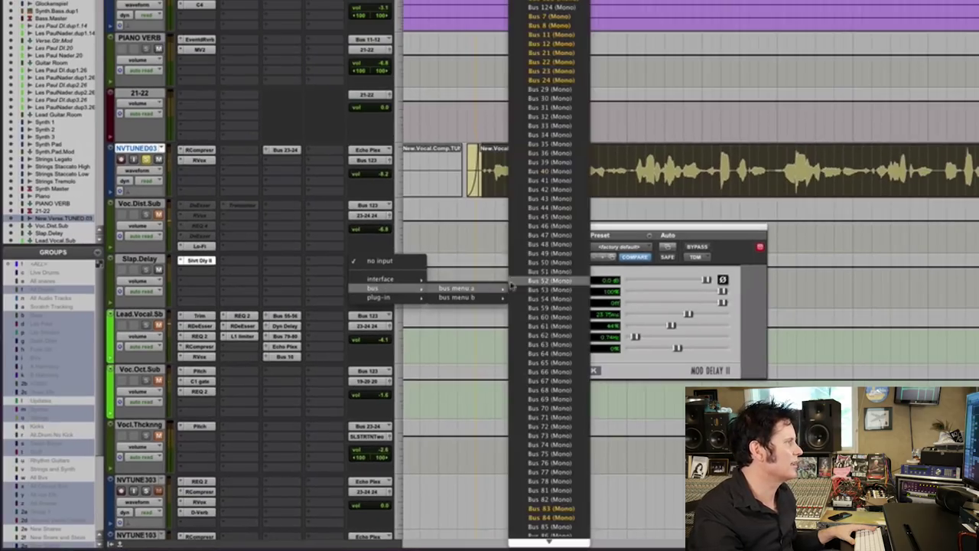
{"action": "left_click", "coordinate": [295, 176]}
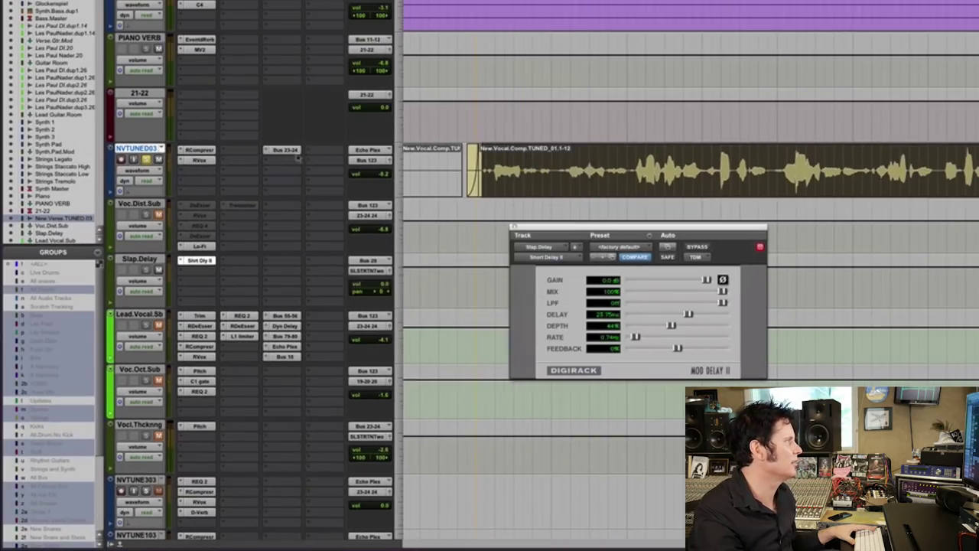
Add a second send on NVTUNED03 to Bus 29 (Mono) and raise its level to about +3.8 during playback.
{"action": "left_click", "coordinate": [281, 163]}
{"action": "mouse_move", "coordinate": [295, 188]}
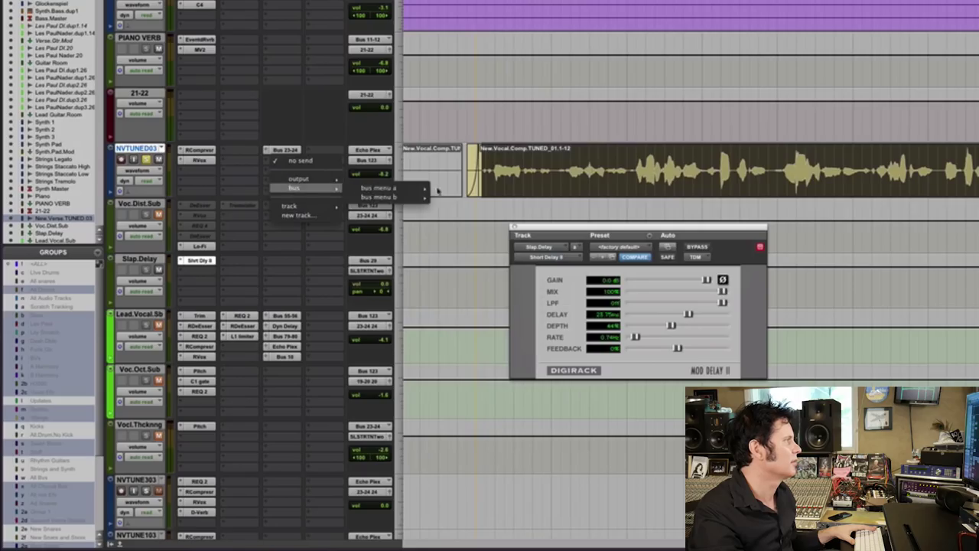
{"action": "mouse_move", "coordinate": [398, 188]}
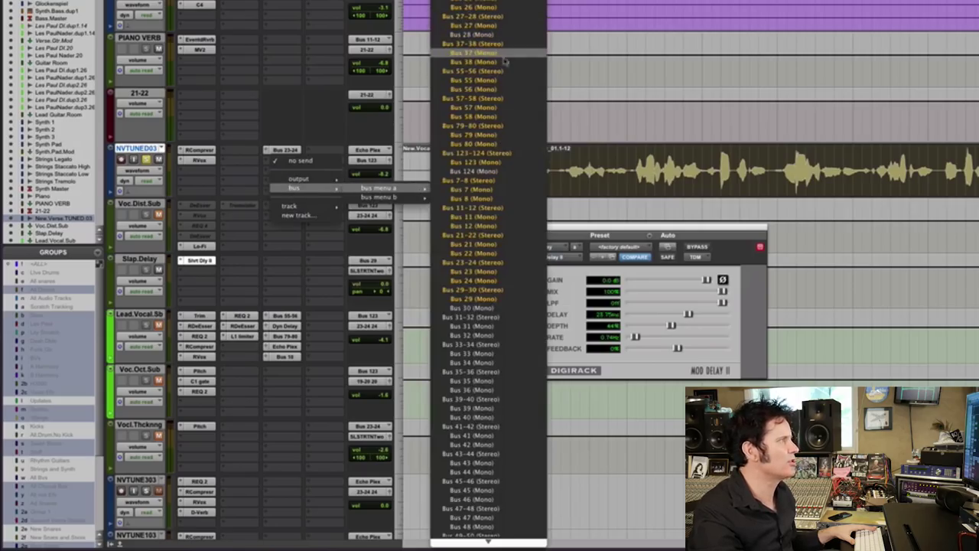
{"action": "left_click", "coordinate": [497, 299]}
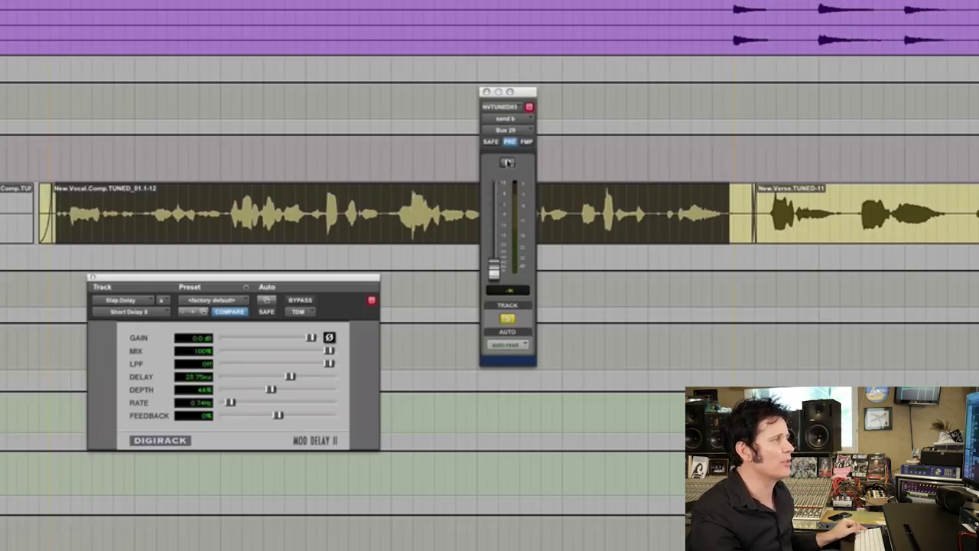
{"action": "left_click", "coordinate": [494, 268], "text": "alt"}
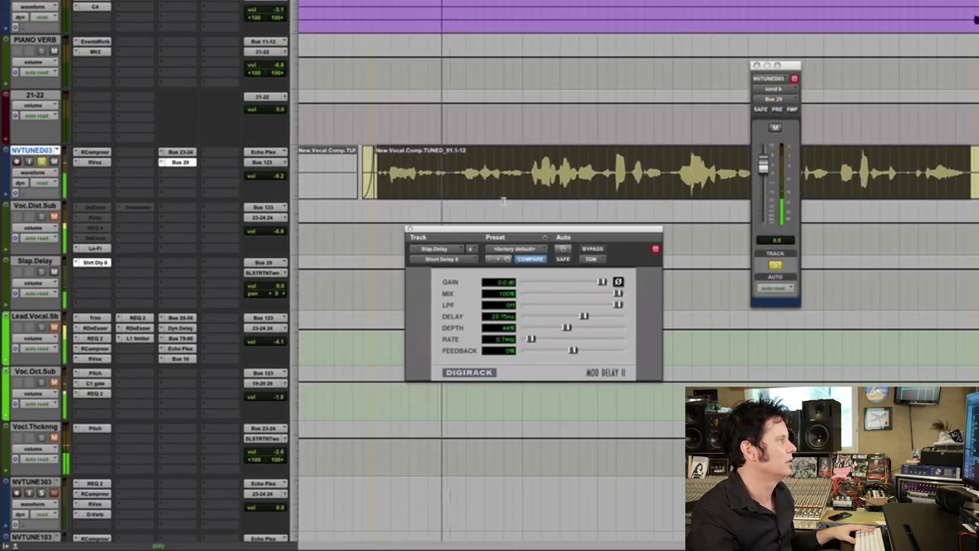
{"action": "left_click_drag", "start_coordinate": [764, 163], "coordinate": [764, 159]}
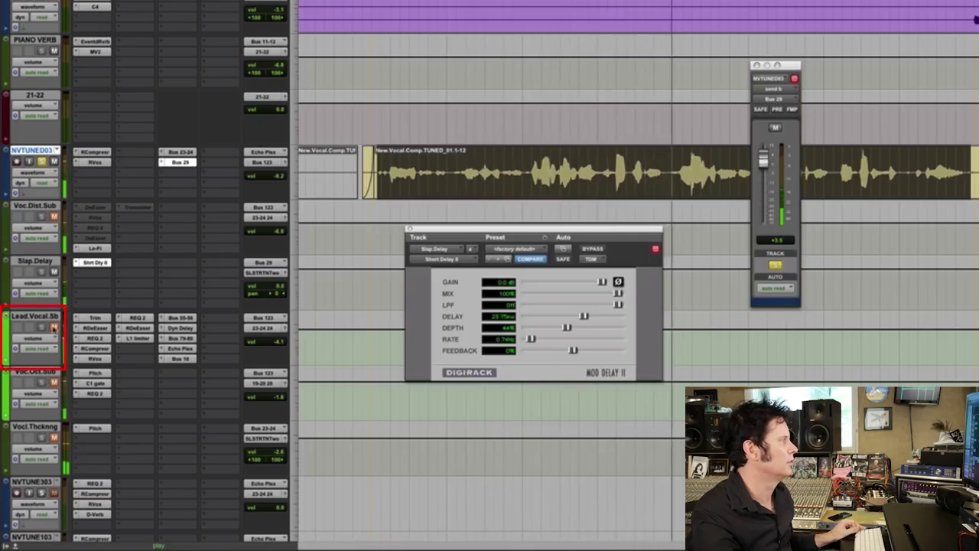
Raise the Slap.Delay volume to about +3.5 during playback and take NVTUNED03 out of solo.
{"action": "left_click", "coordinate": [280, 284]}
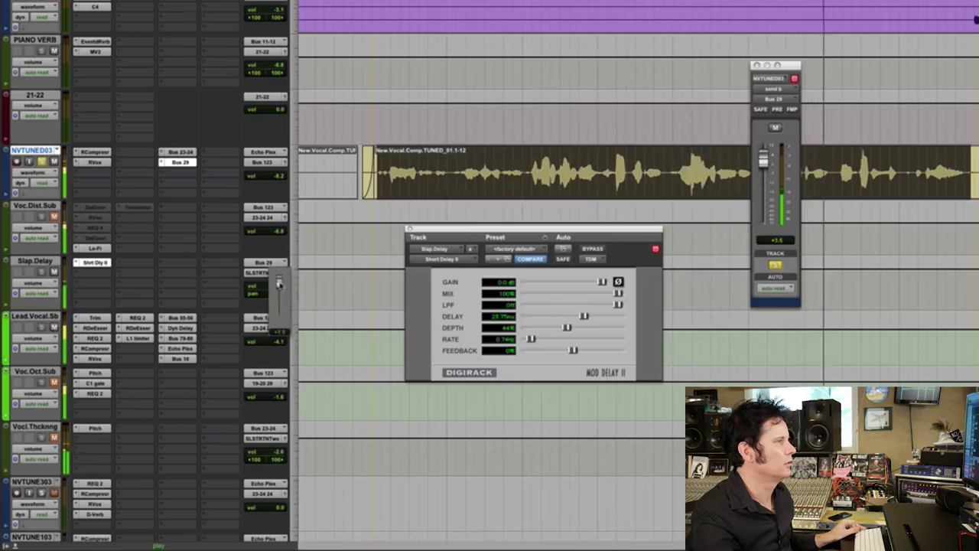
{"action": "left_click", "coordinate": [279, 285]}
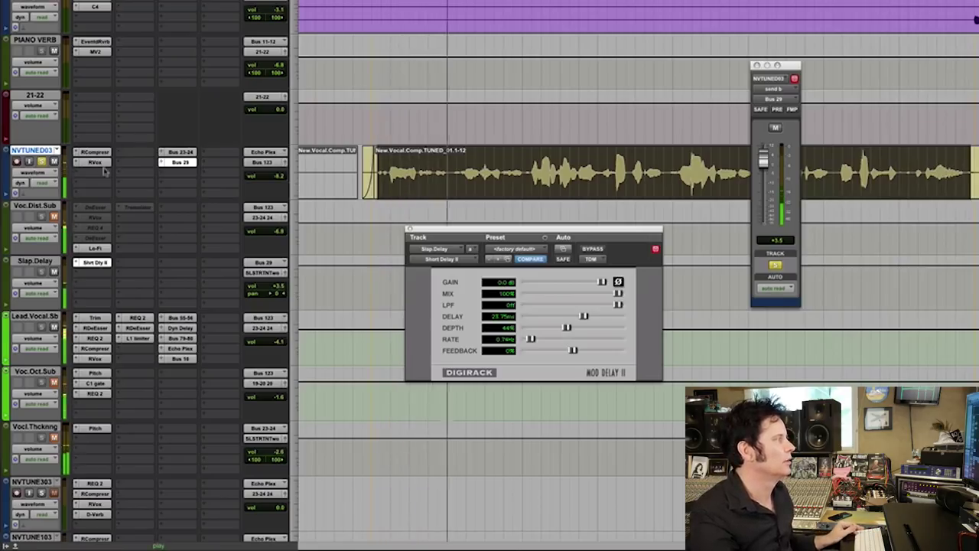
{"action": "left_click", "coordinate": [41, 162]}
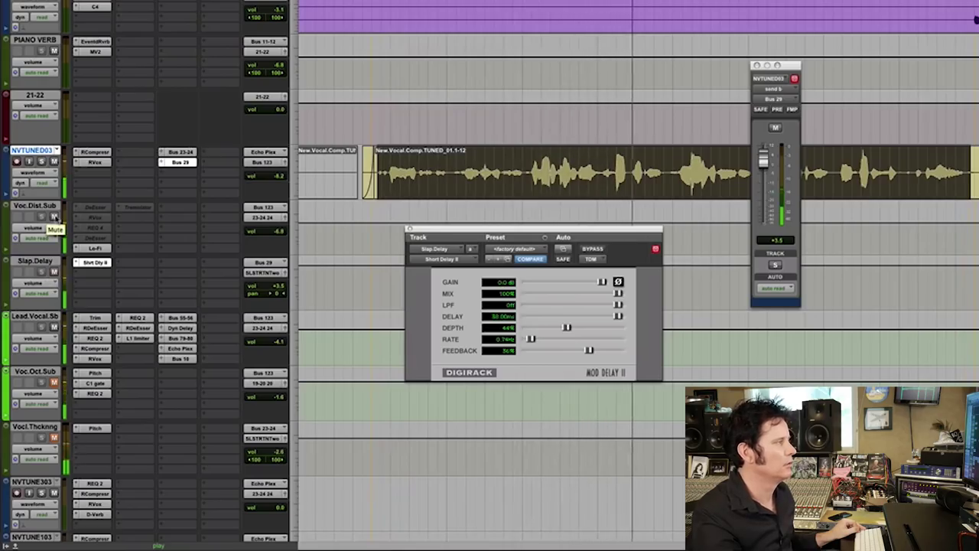
Toggle the mutes on Voc.Dist.Sub, Slap.Delay and Lead.Vocal.Sub to compare the vocal, and lower the Slap.Delay volume to -1.0.
{"action": "left_click", "coordinate": [54, 217]}
{"action": "left_click", "coordinate": [54, 271]}
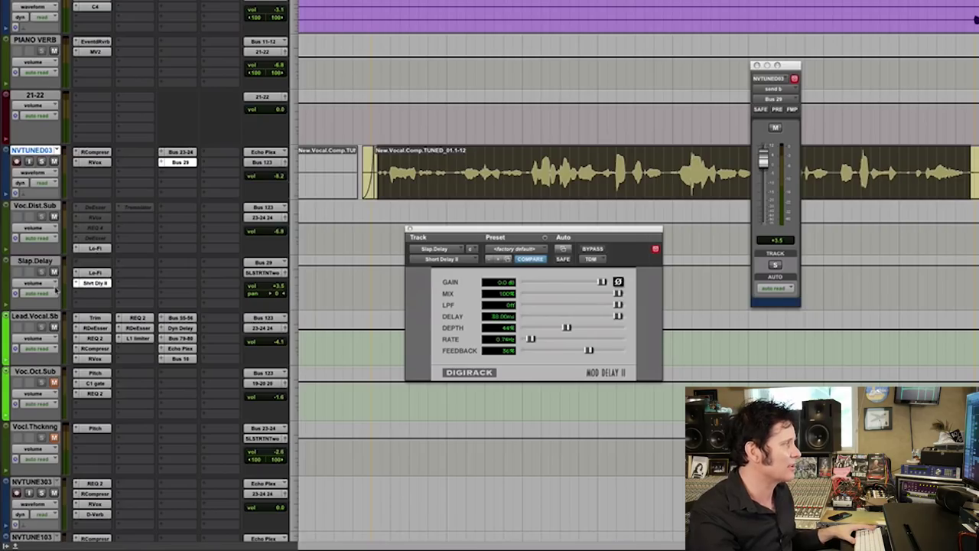
{"action": "key", "text": "space"}
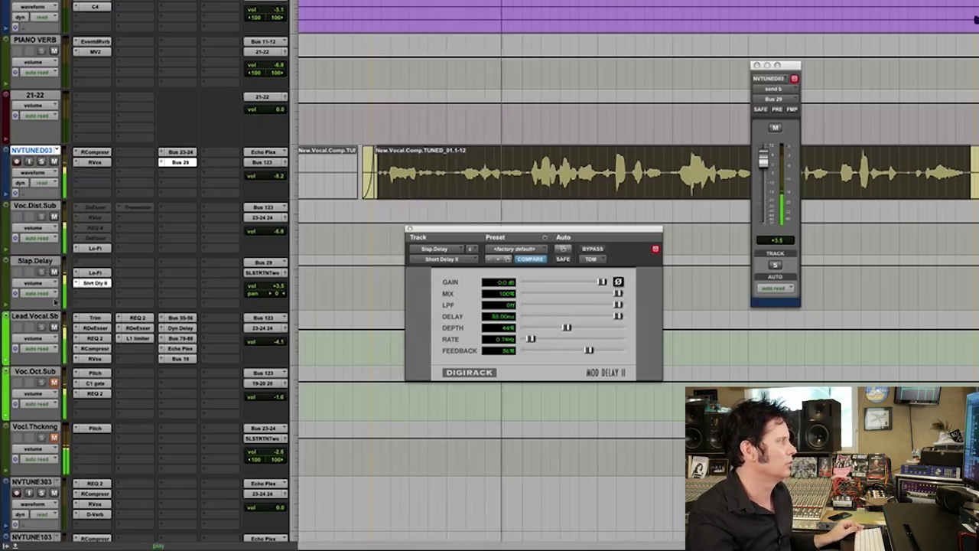
{"action": "left_click", "coordinate": [54, 327]}
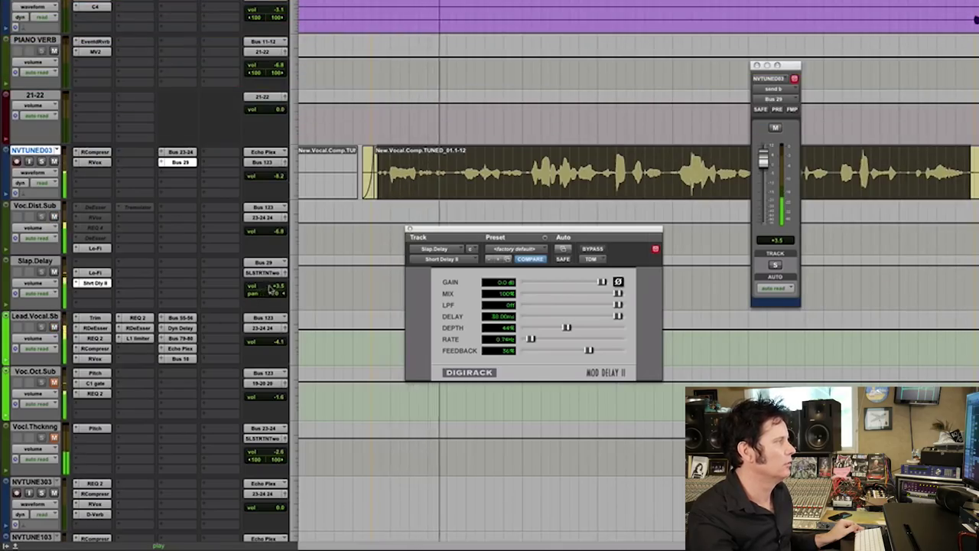
{"action": "left_click", "coordinate": [267, 287]}
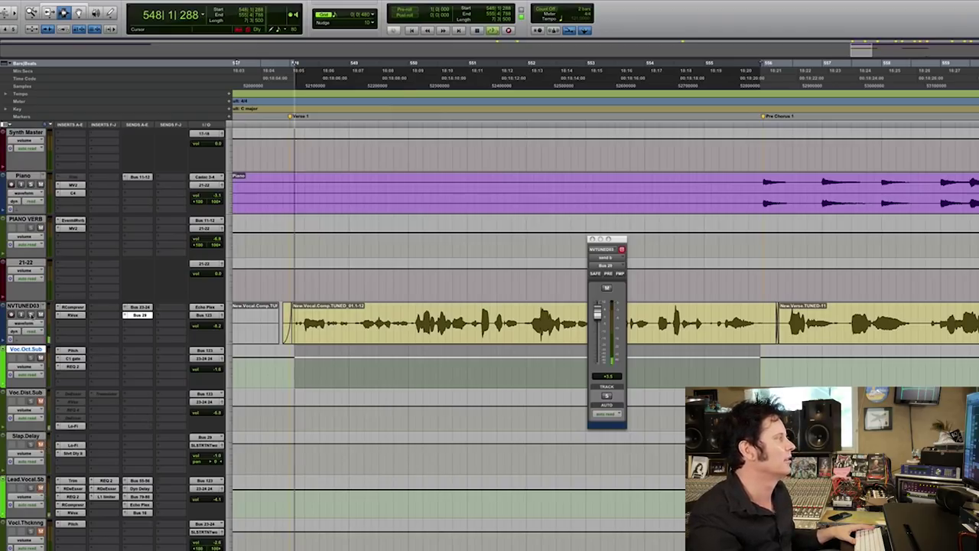
Solo NVTUNED03 and listen to the Verse 1 vocal together with the Voc.Oct.Sub track.
{"action": "key", "text": "shift+s"}
{"action": "key", "text": "space"}
{"action": "key", "text": "space"}
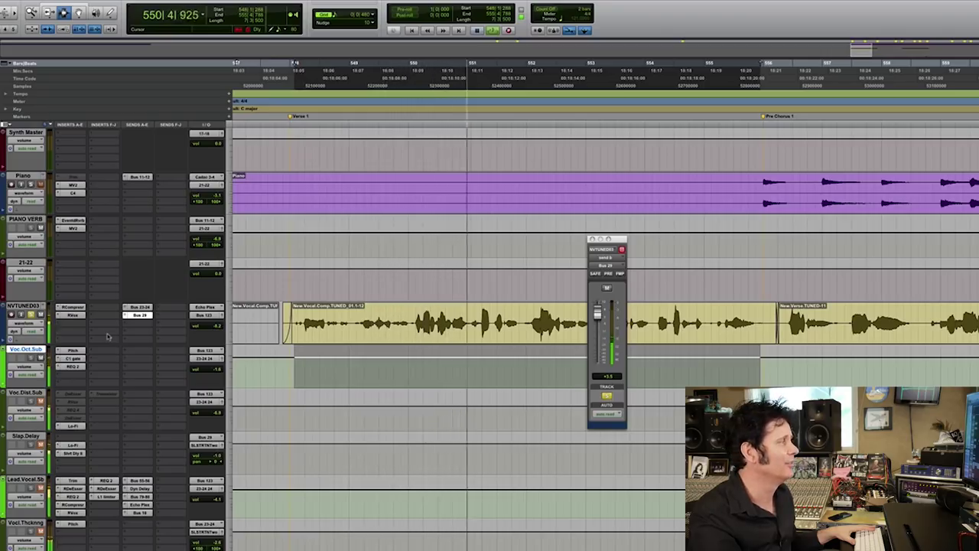
{"action": "key", "text": "space"}
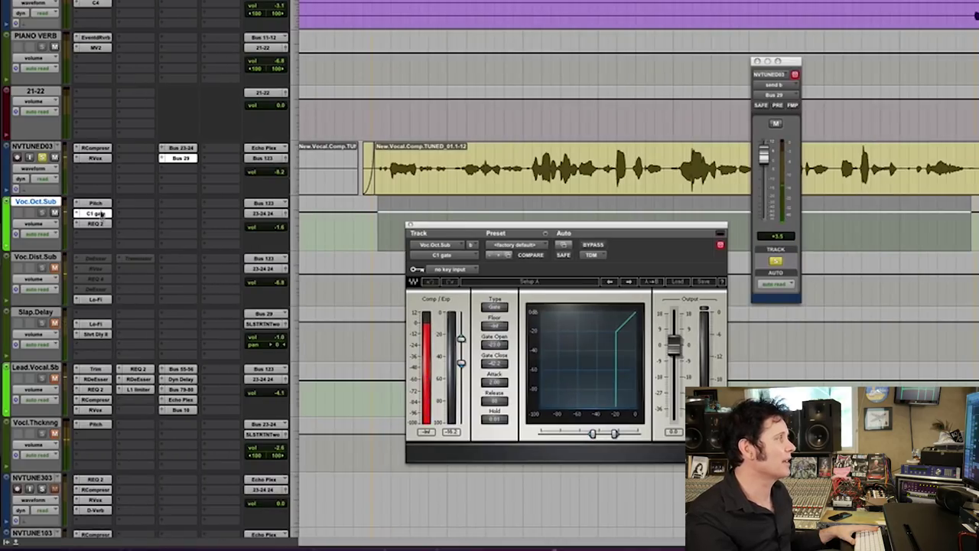
Open the REQ 2 on Voc.Oct.Sub and lower that track's volume to about -23.4 during playback.
{"action": "left_click", "coordinate": [99, 224]}
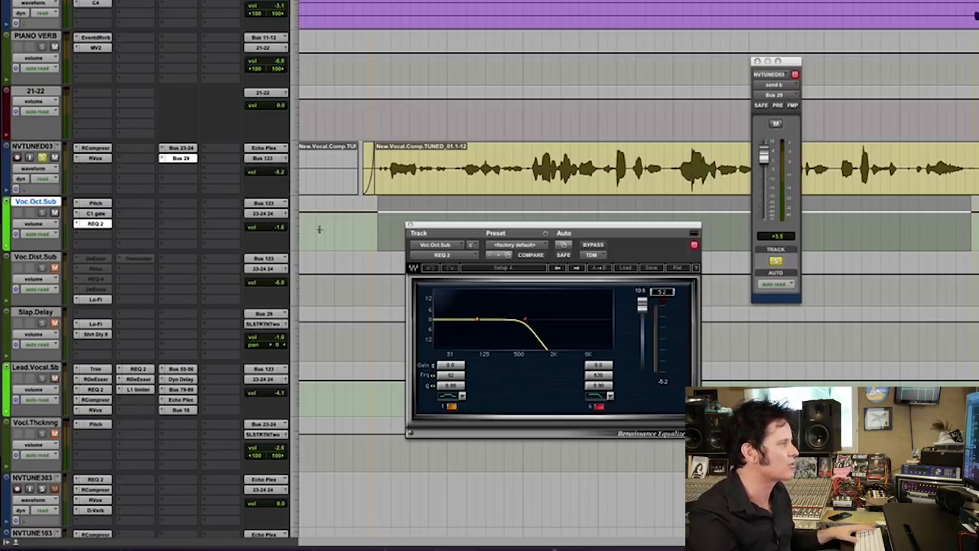
{"action": "key", "text": "space"}
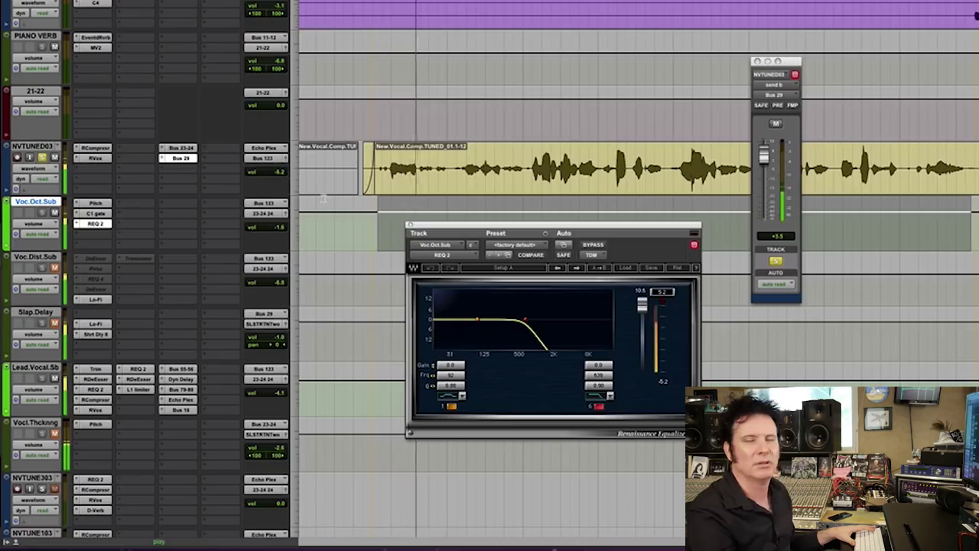
{"action": "left_click", "coordinate": [271, 227]}
{"action": "left_click_drag", "start_coordinate": [271, 228], "coordinate": [277, 249]}
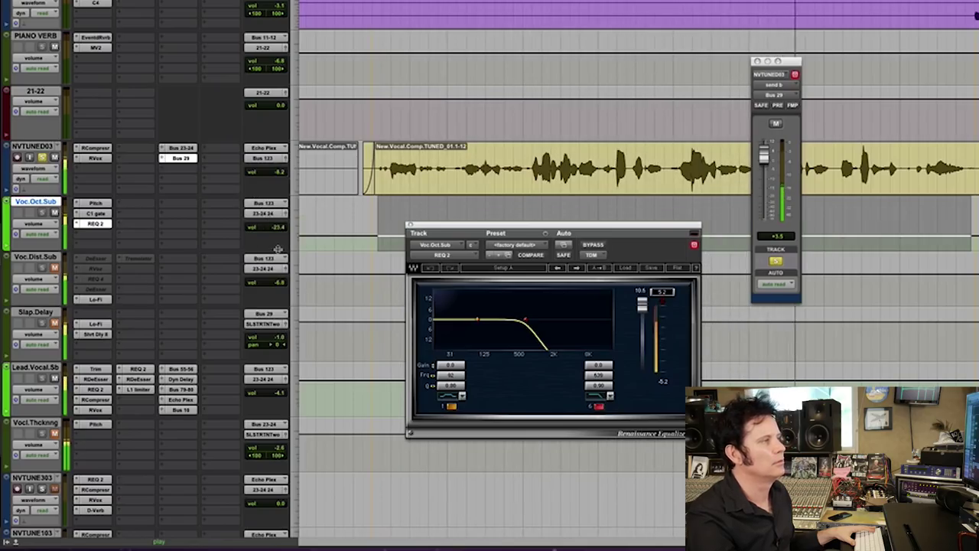
With NVTUNED03 out of solo, set the Slap.Delay volume to -2.0 and the Voc.Oct.Sub volume to -26.2.
{"action": "left_click", "coordinate": [42, 157]}
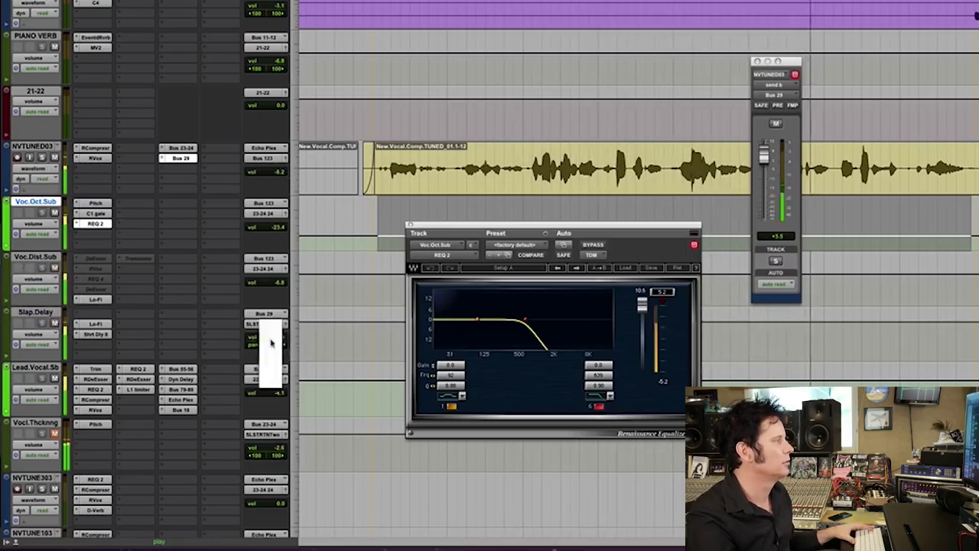
{"action": "left_click_drag", "start_coordinate": [273, 339], "coordinate": [274, 340]}
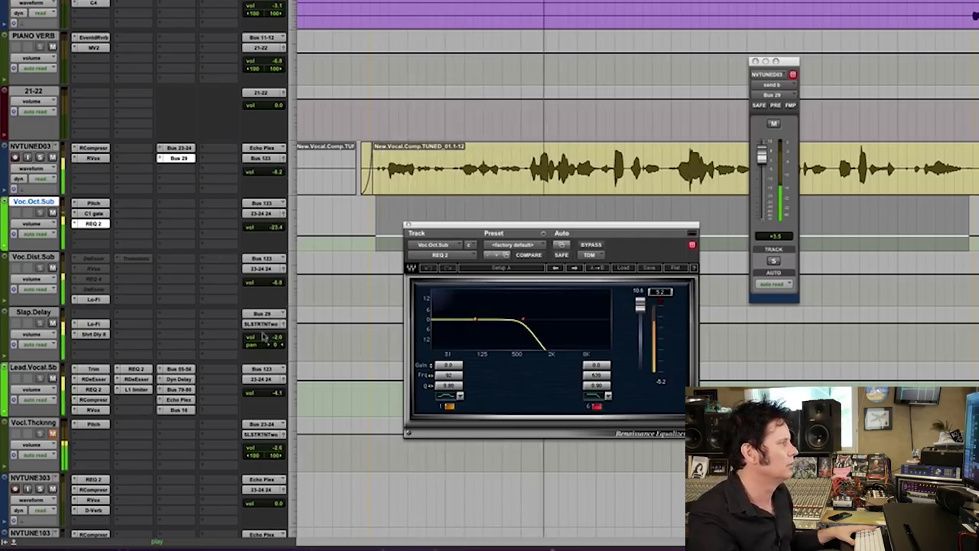
{"action": "left_click", "coordinate": [271, 227]}
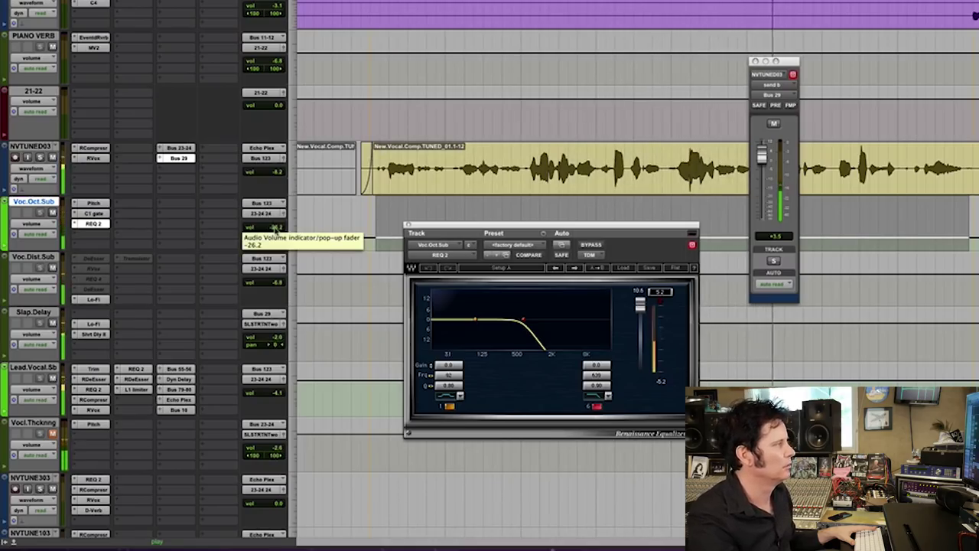
Solo NVTUNED03 to check the vocal and lower the range of Lead.Vocal.Sub's first RDeEsser to -17.4.
{"action": "left_click", "coordinate": [41, 157]}
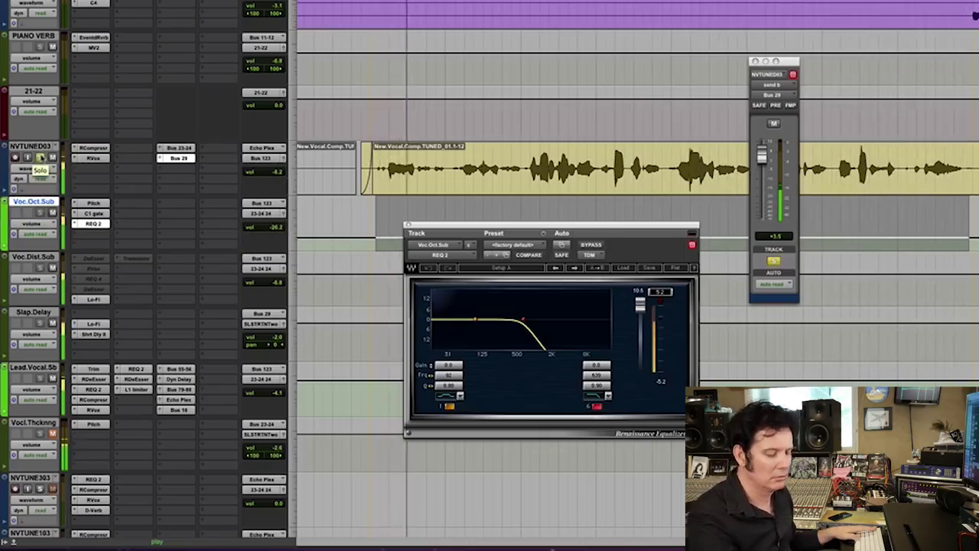
{"action": "left_click", "coordinate": [41, 157]}
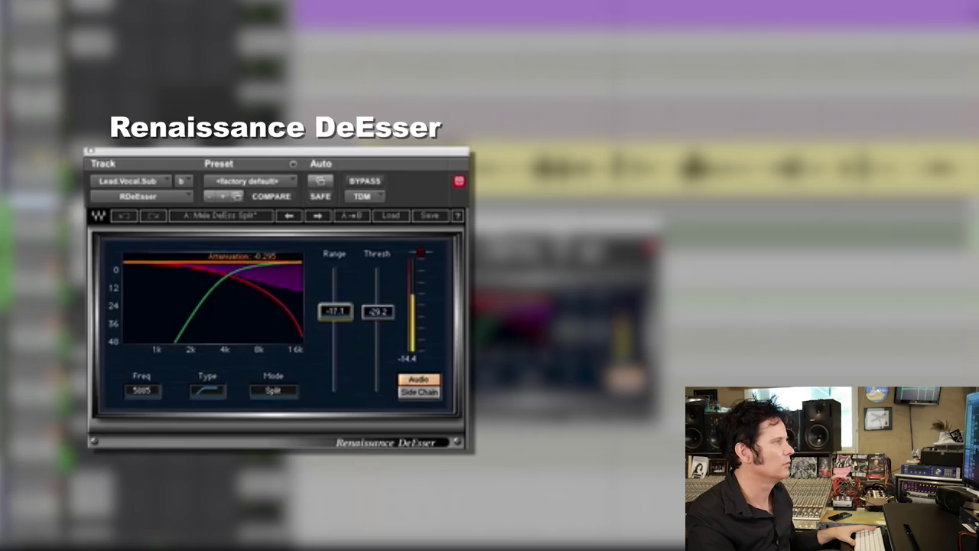
{"action": "key", "text": "Down"}
{"action": "key", "text": "Down"}
{"action": "key", "text": "Down"}
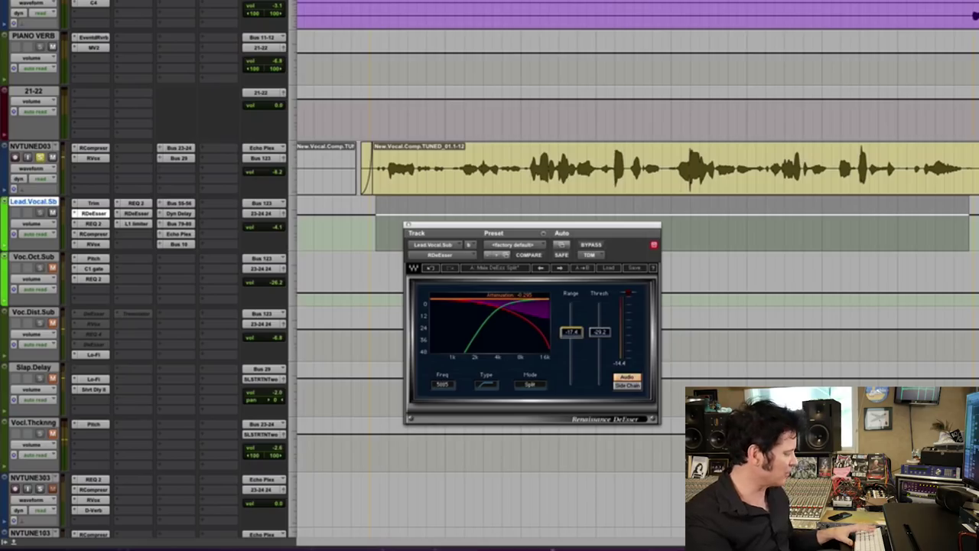
Set the high band of Lead.Vocal.Sub's REQ 2 to a 2.3 dB boost at 7336 Hz and compare it with bypass.
{"action": "left_click", "coordinate": [102, 224]}
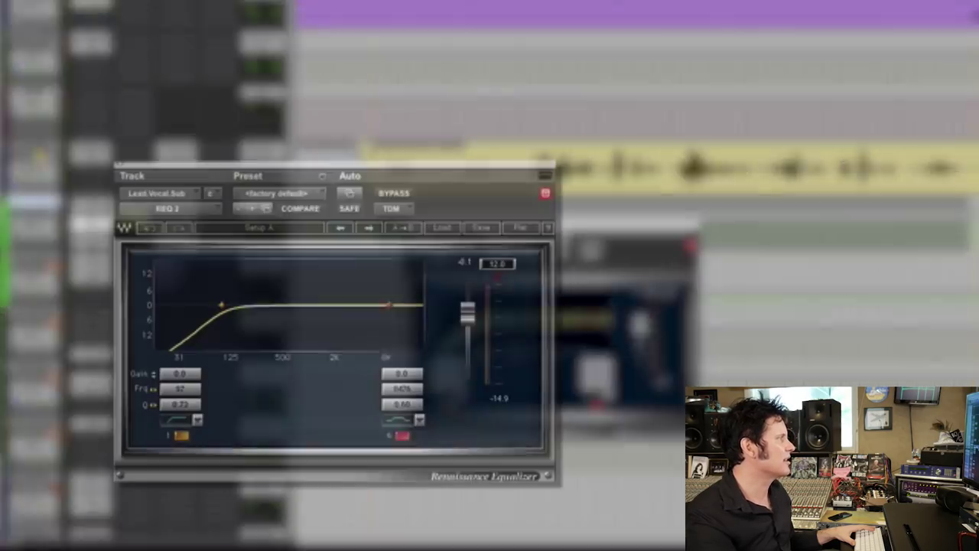
{"action": "left_click_drag", "start_coordinate": [588, 320], "coordinate": [584, 321]}
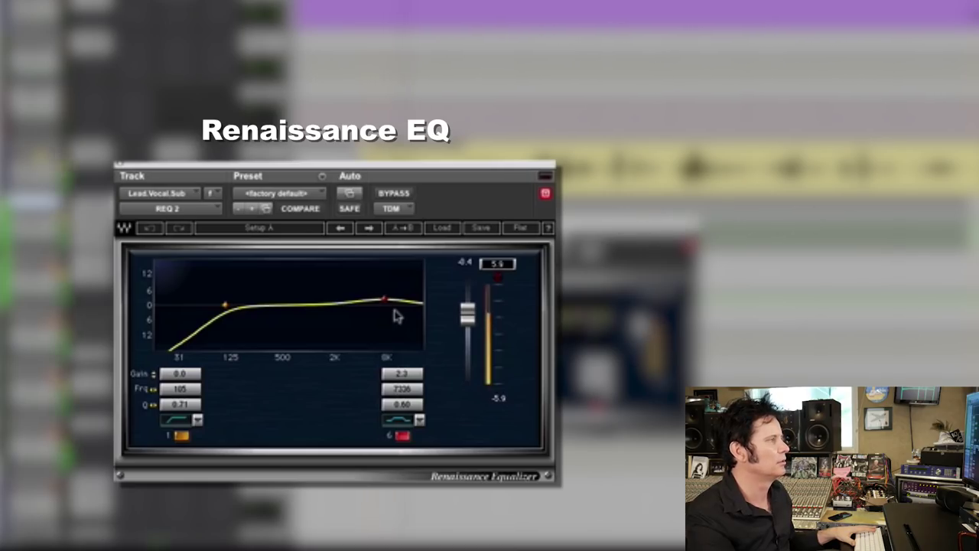
{"action": "left_click", "coordinate": [398, 195]}
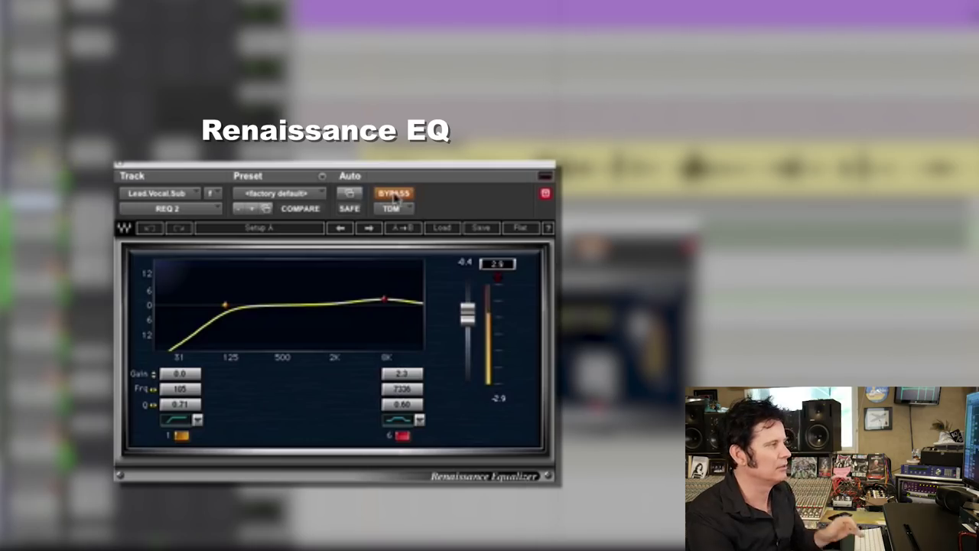
{"action": "left_click", "coordinate": [395, 195]}
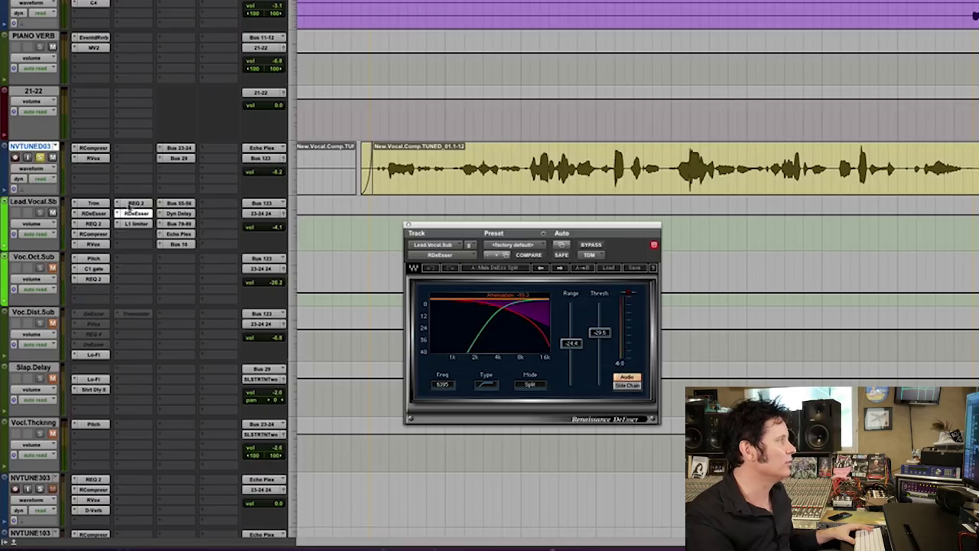
Review the REQ 2 and RDeEsser in inserts F and G of Lead.Vocal.Sub and move the L1 limiter to insert J.
{"action": "left_click", "coordinate": [136, 203]}
{"action": "left_click", "coordinate": [138, 213]}
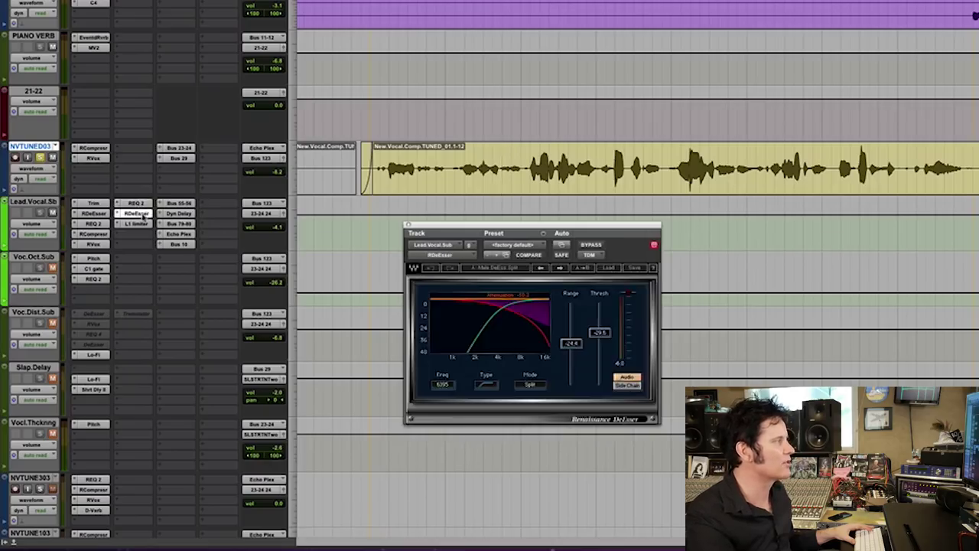
{"action": "left_click", "coordinate": [138, 204]}
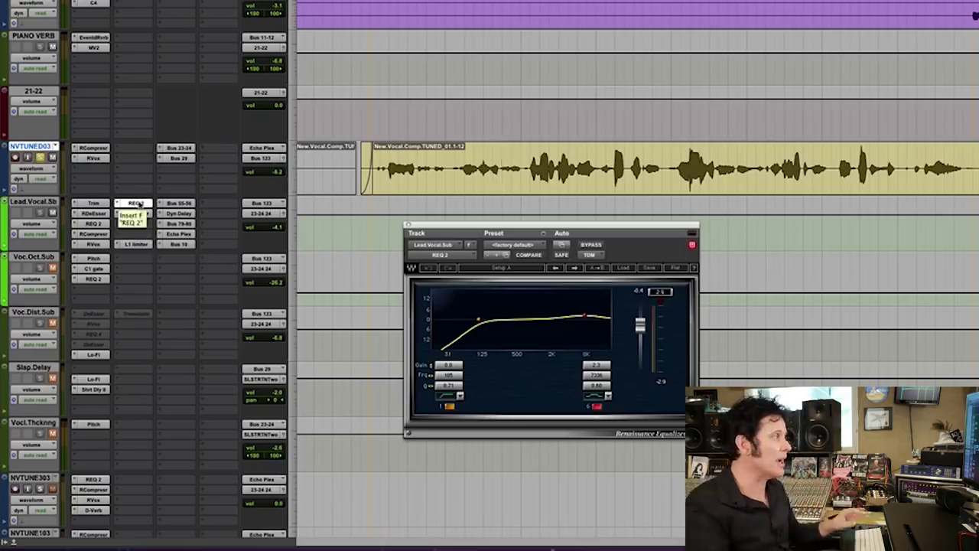
Copy the REQ 2 to insert H and the RDeEsser to insert I on Lead.Vocal.Sub.
{"action": "left_click", "coordinate": [136, 202]}
{"action": "left_click", "coordinate": [136, 202]}
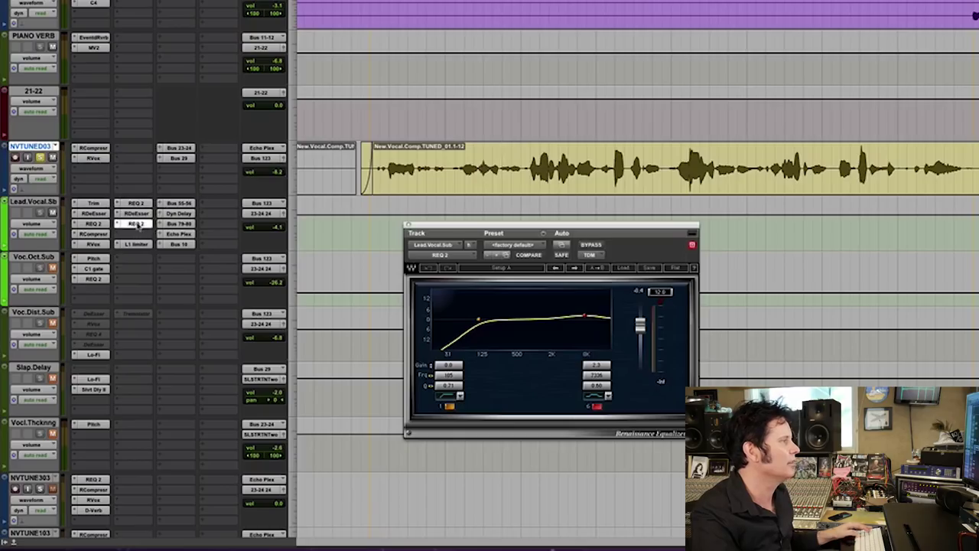
{"action": "key", "text": "space"}
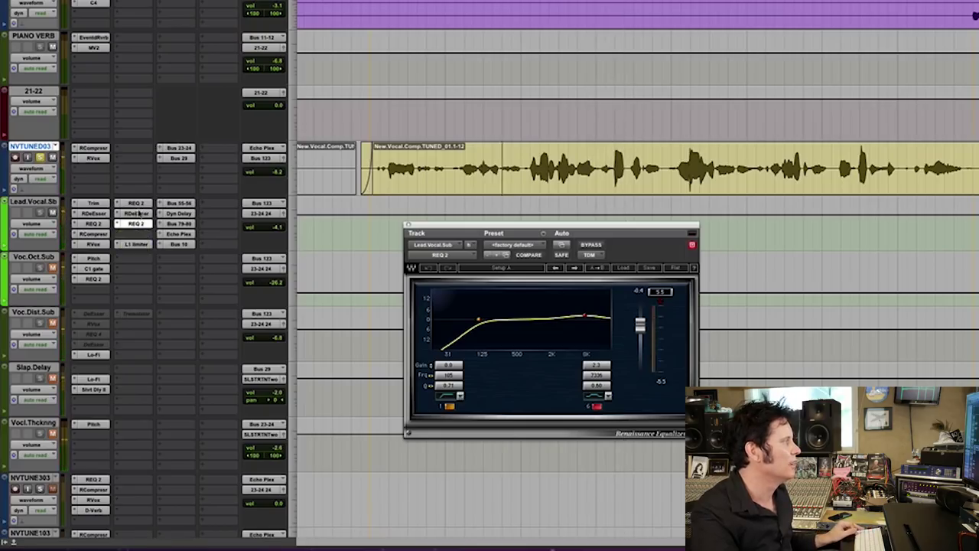
{"action": "left_click", "coordinate": [138, 234]}
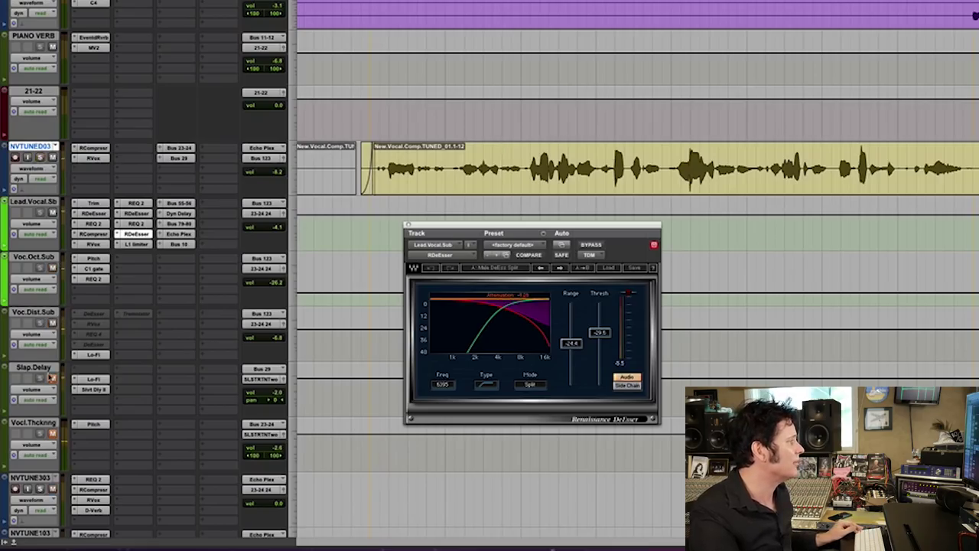
Play back the full mix and lower the Slap.Delay volume to about -5.1.
{"action": "key", "text": "space"}
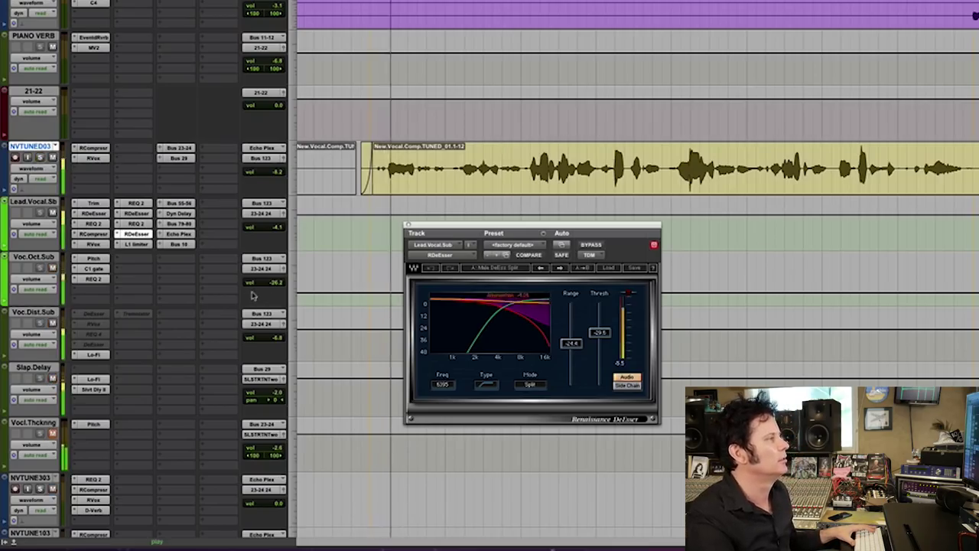
{"action": "left_click", "coordinate": [272, 397]}
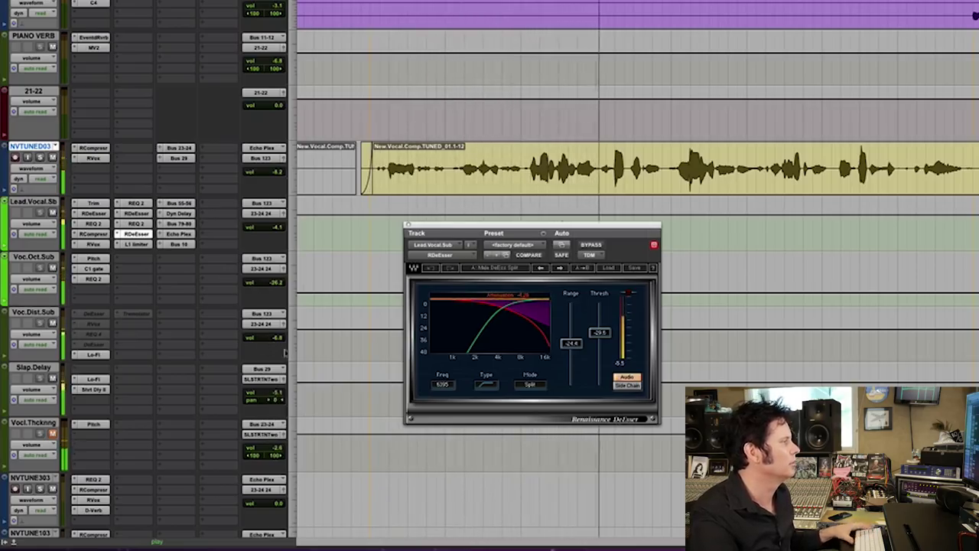